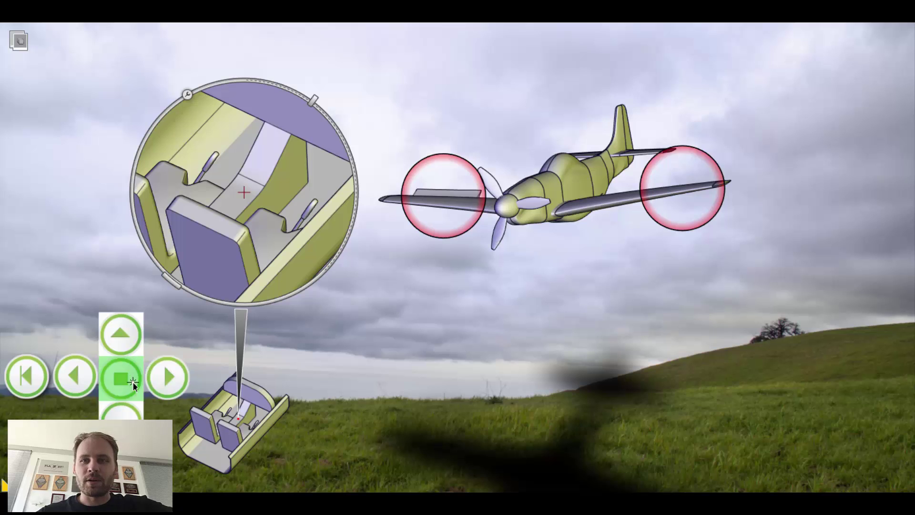
- Advance the Mustang presentation to another saved view with the cockpit sticks repositioned
click(64, 378)
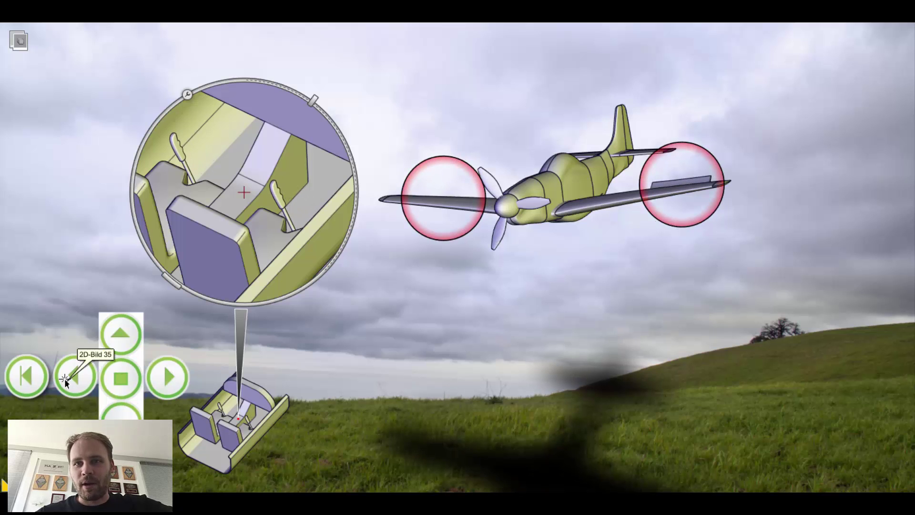
click(23, 382)
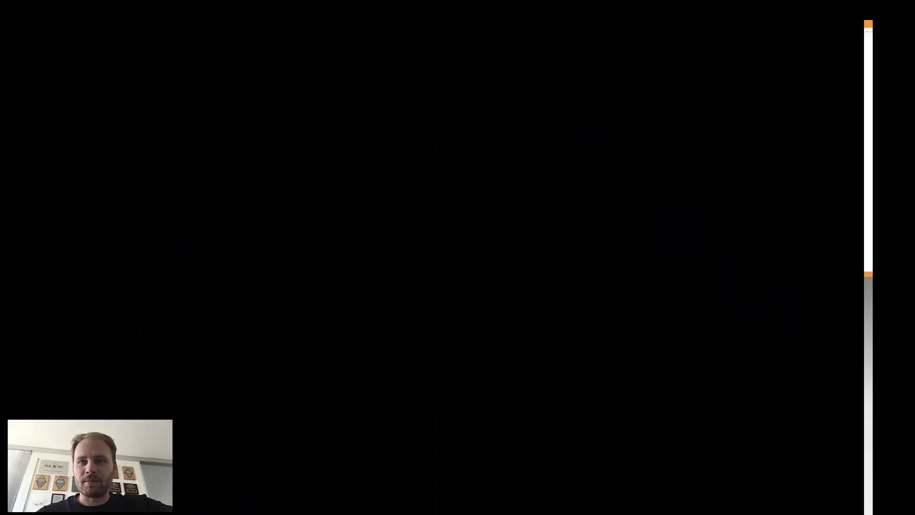
- Search 3D ContentCentral for 'aircraft' and open the P51D Mustang model page
click(575, 233)
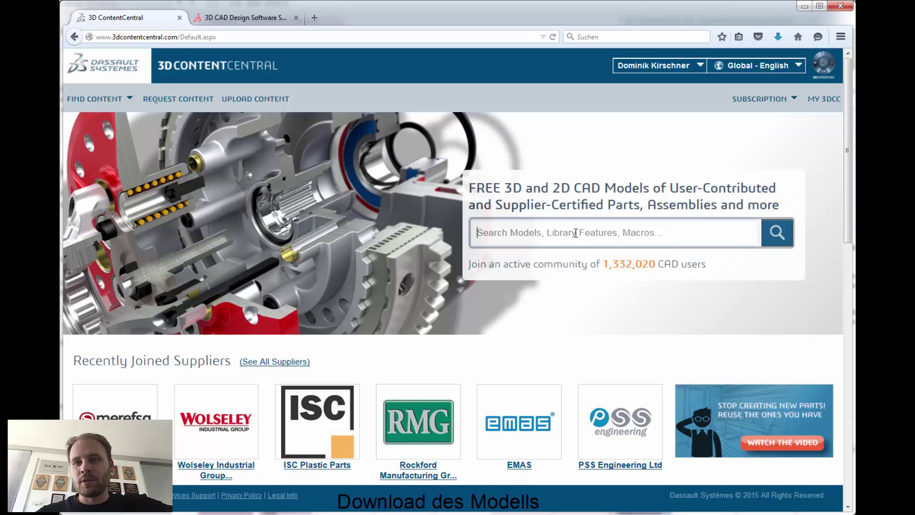
text(aircraft)
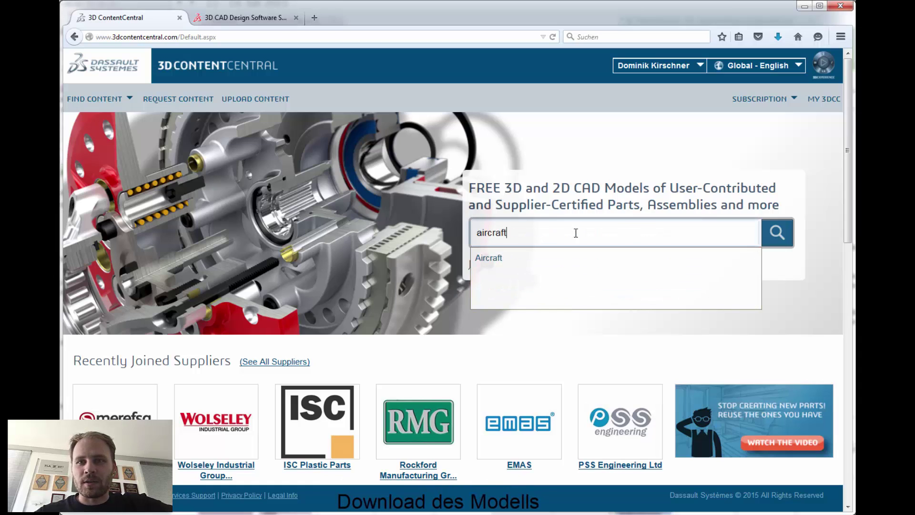
key(Return)
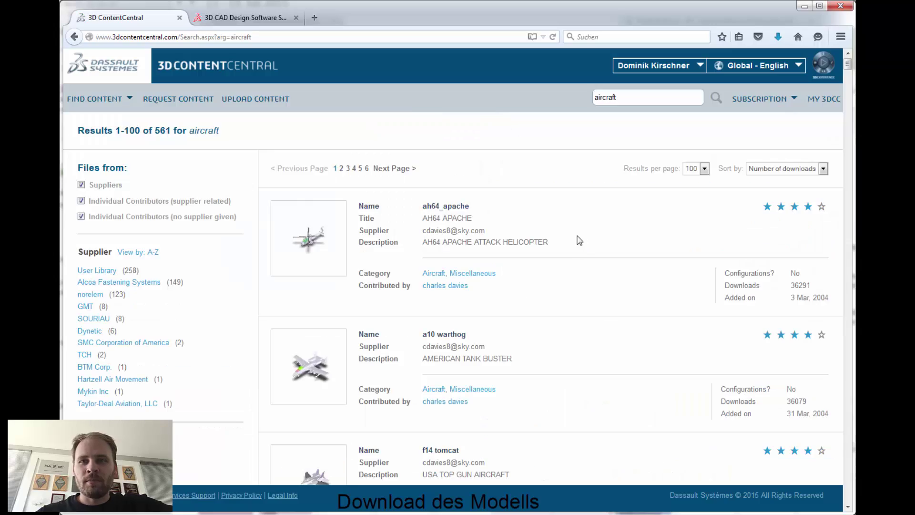
middle_click(576, 236)
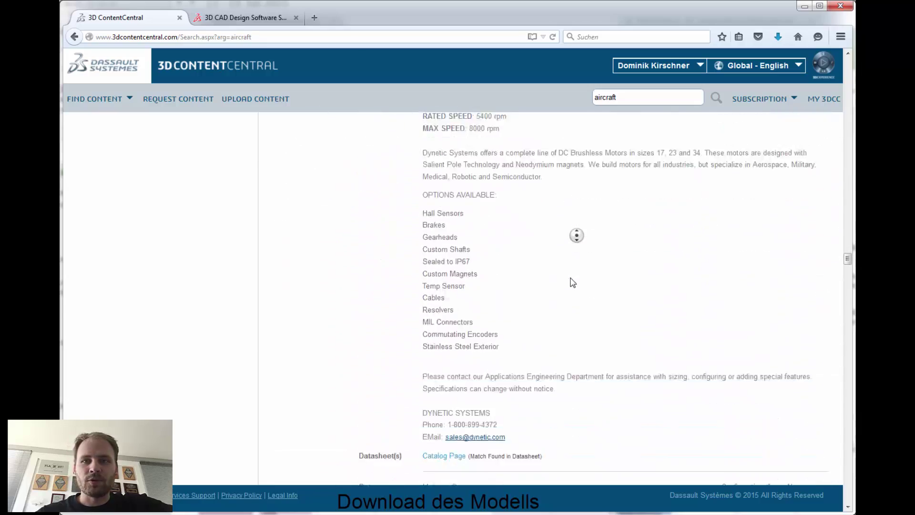
middle_click(572, 284)
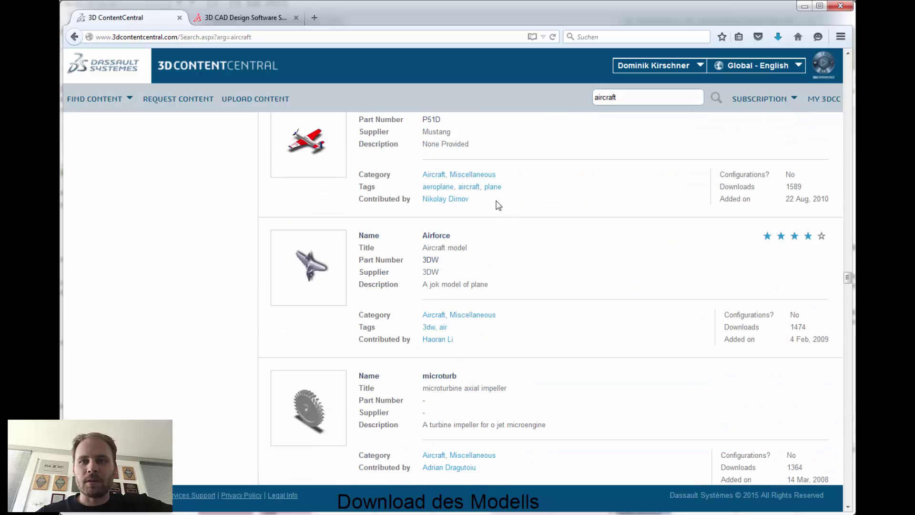
scroll(498, 204, up, 3)
click(438, 177)
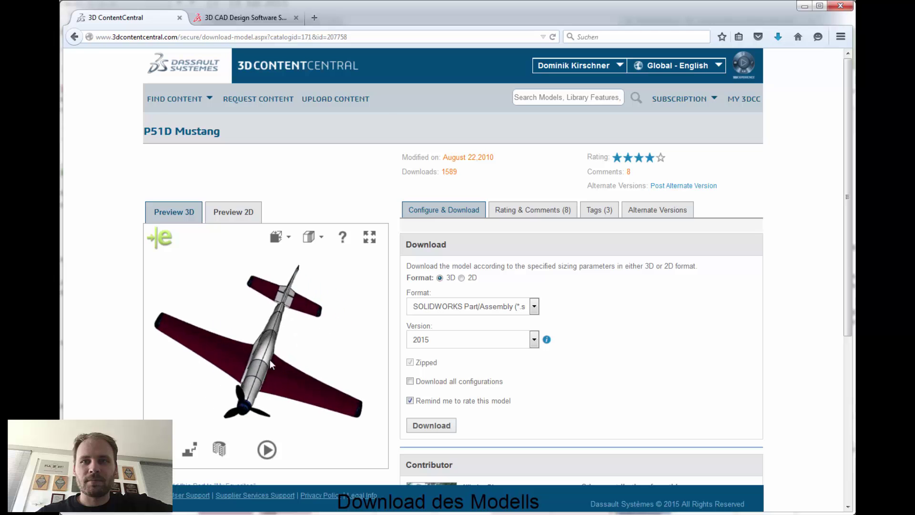
- Preview the Mustang as wireframe and shaded-with-edges, then download it as a SOLIDWORKS 2015 zip
click(312, 237)
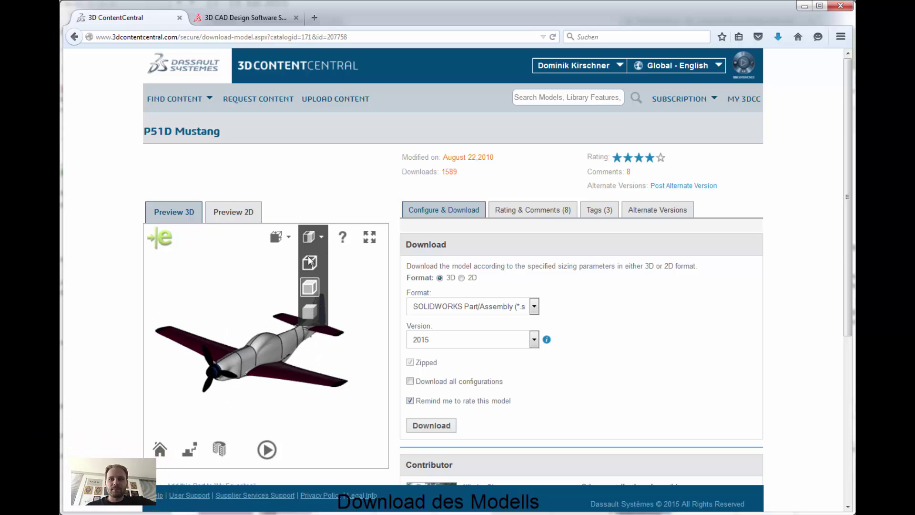
click(310, 261)
mouse_move(306, 291)
mouse_down()
mouse_move(285, 350)
mouse_move(279, 346)
mouse_up()
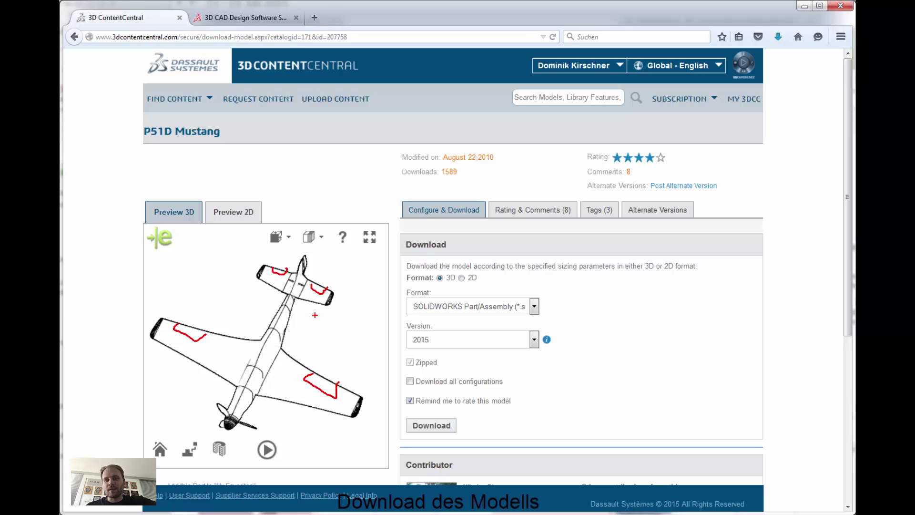
click(313, 238)
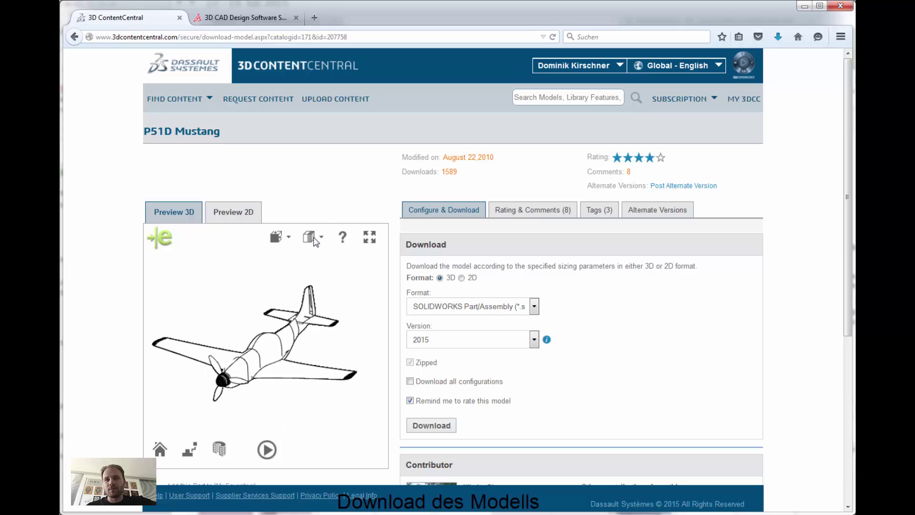
click(310, 288)
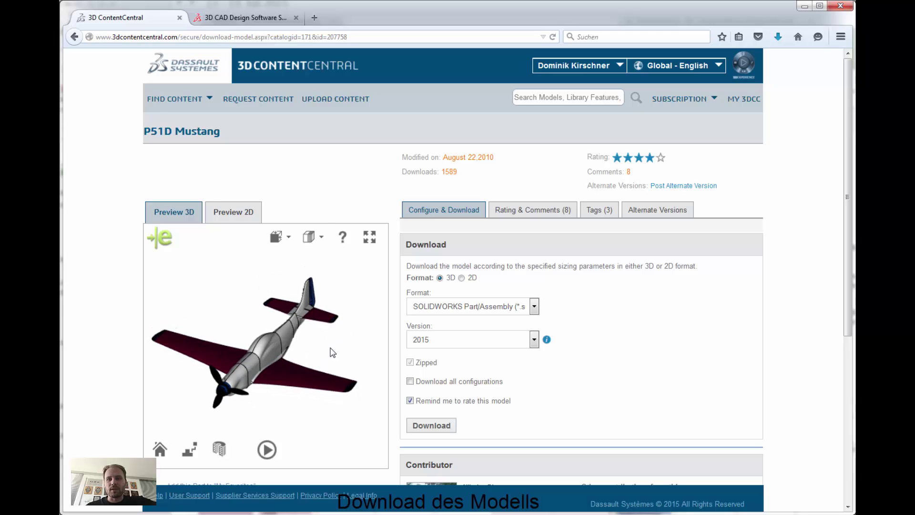
click(445, 429)
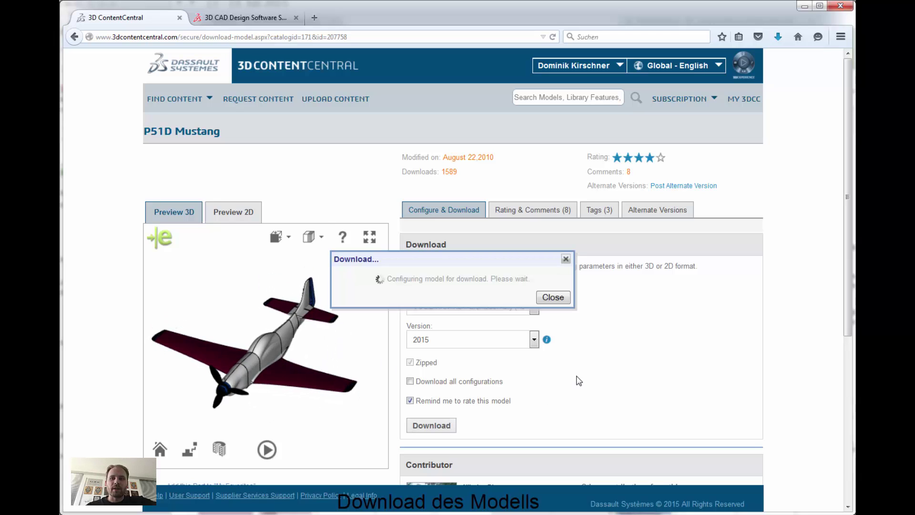
click(466, 307)
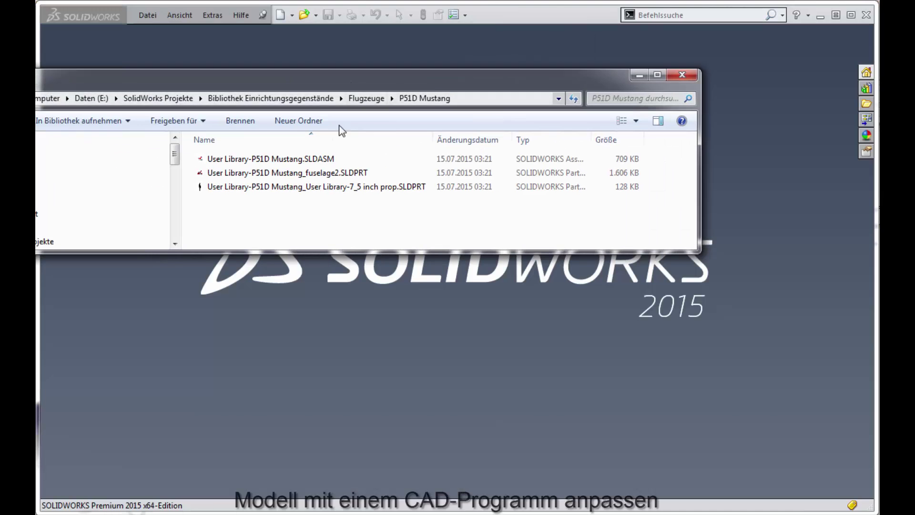
- Open the downloaded Mustang and sketch the wing cut-out outline on the Top Plane
double_click(371, 157)
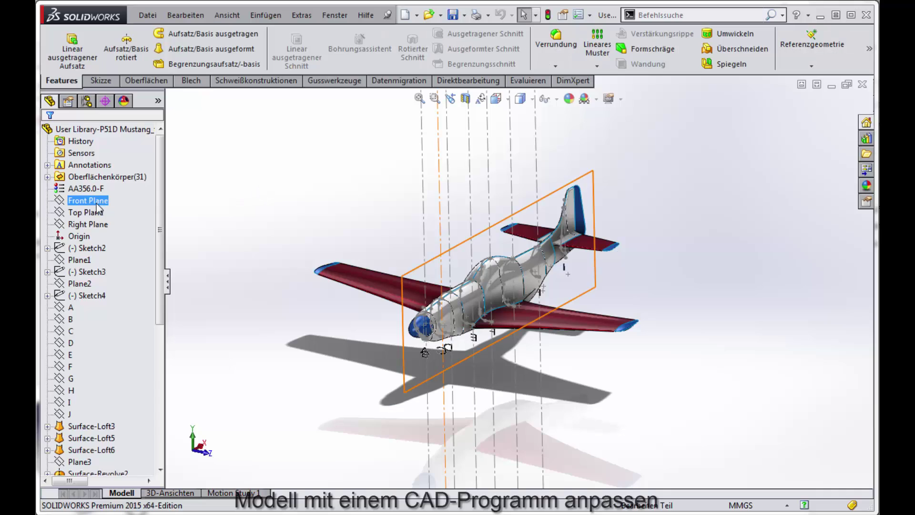
click(86, 212)
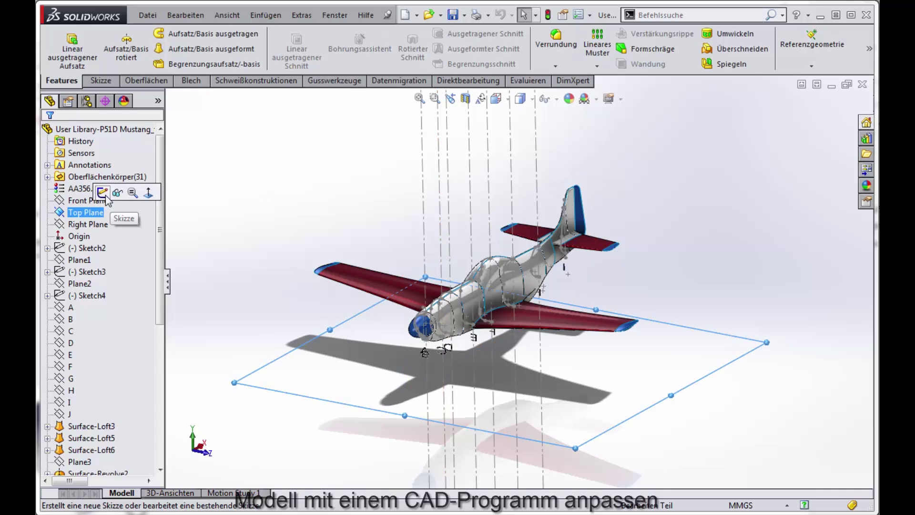
click(102, 193)
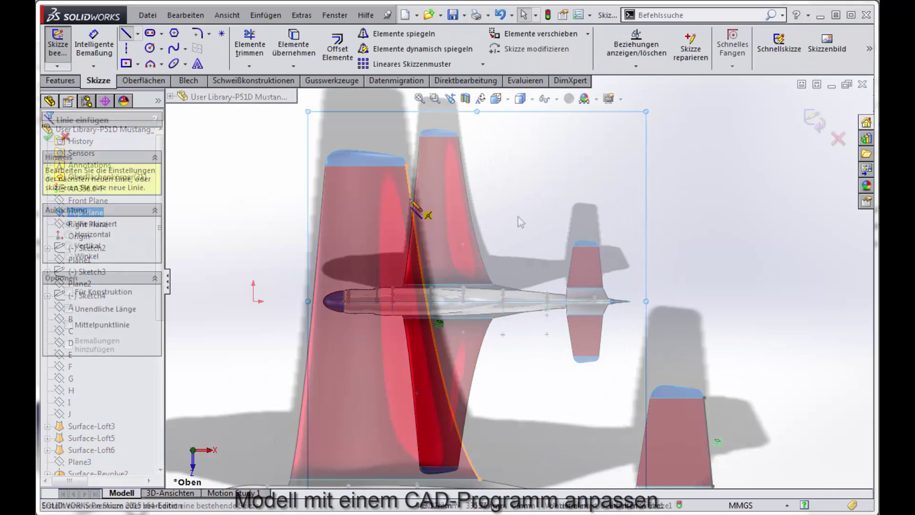
click(411, 199)
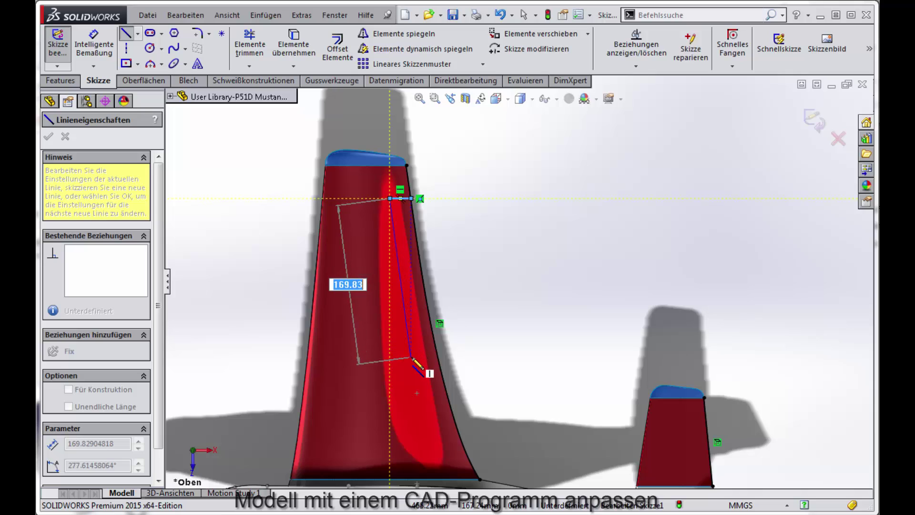
click(407, 329)
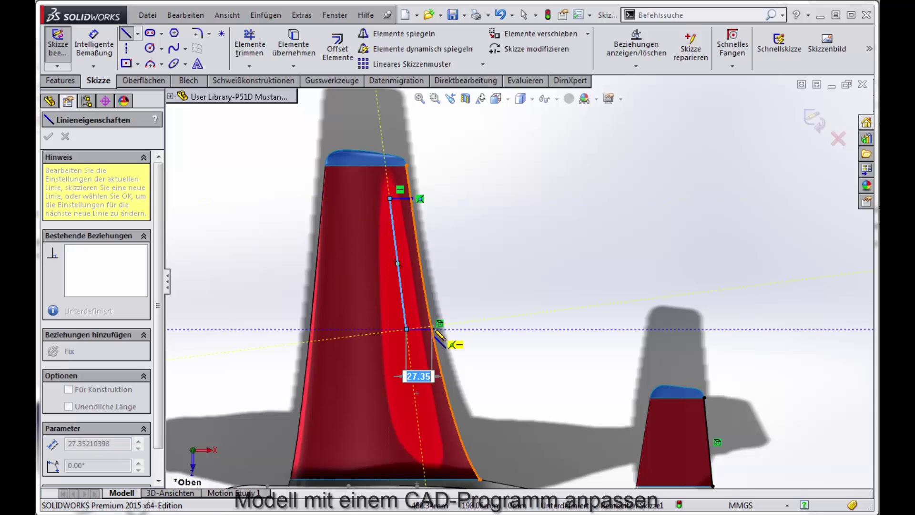
click(432, 329)
key(Escape)
key(t)
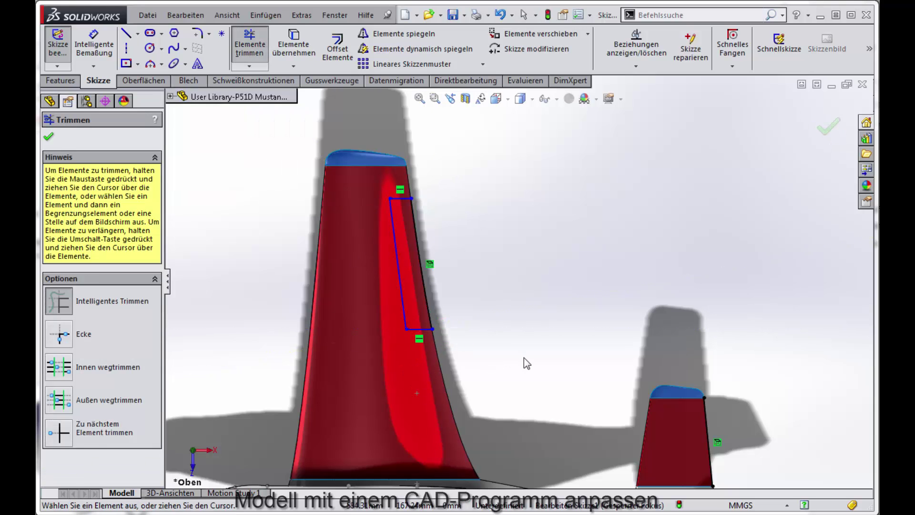
key(Escape)
- Add a fuselage centerline and mirror the wing cut-out lines across it
click(126, 48)
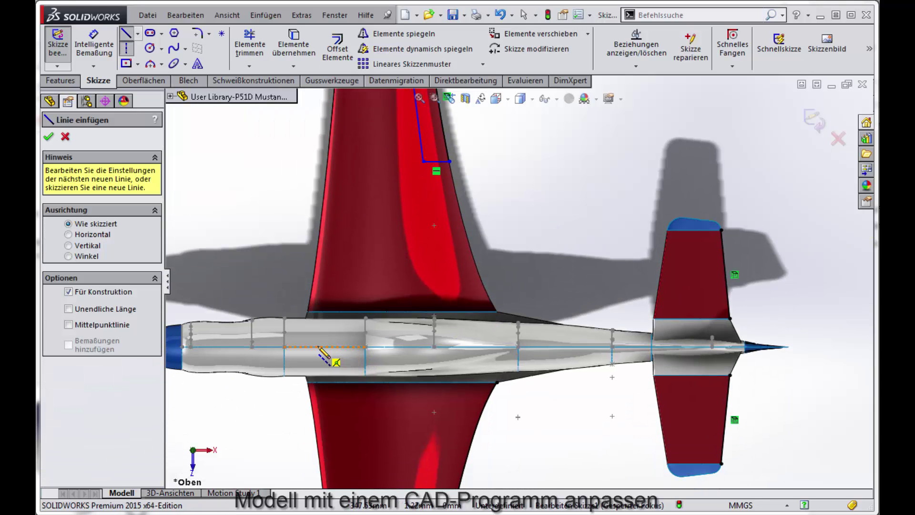
click(517, 368)
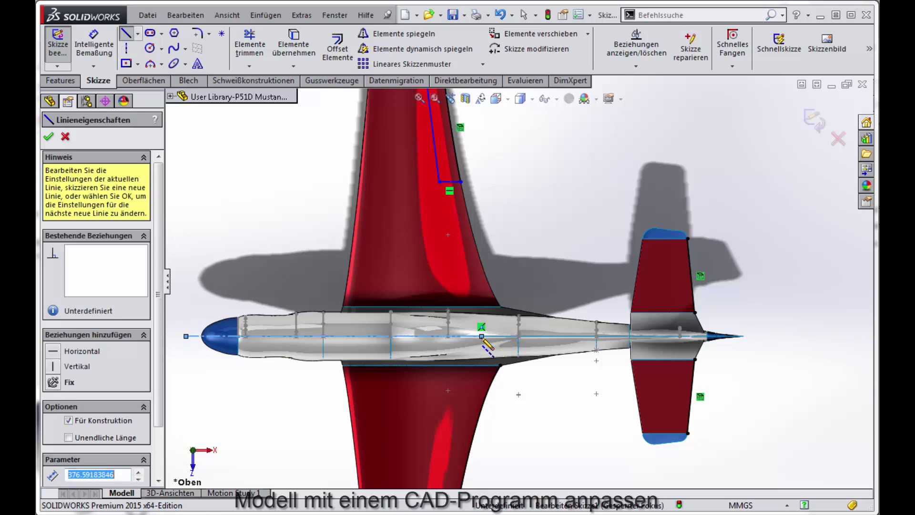
key(Escape)
drag(520, 237, 691, 334)
click(404, 34)
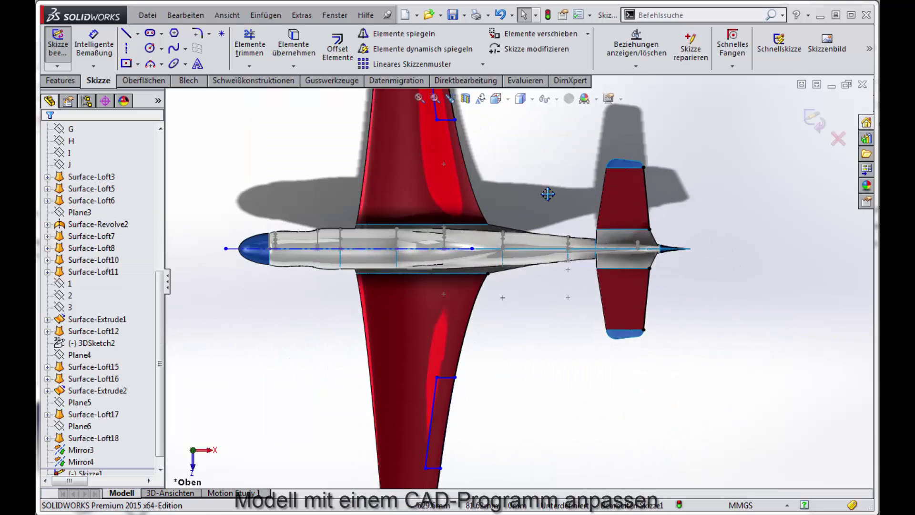
- Draw an elevator cut line across one tailplane half and mirror it to the other
ctrl+middle_drag(515, 445, 462, 304)
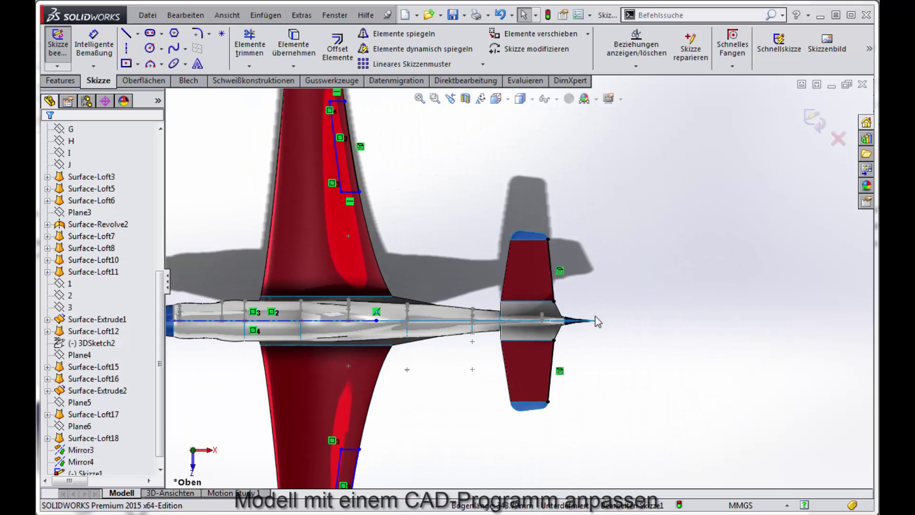
scroll(539, 275, down, 5)
click(126, 33)
click(519, 231)
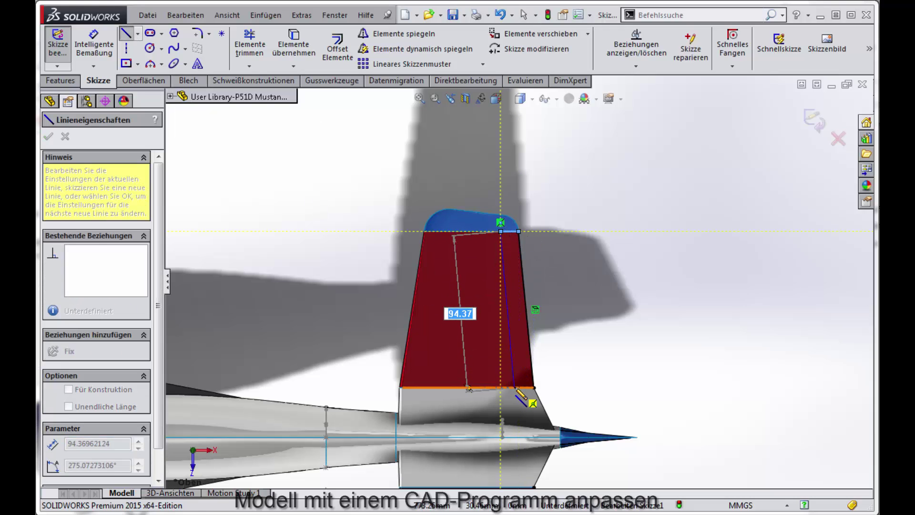
click(534, 387)
scroll(591, 255, up, 2)
key(Escape)
click(521, 364)
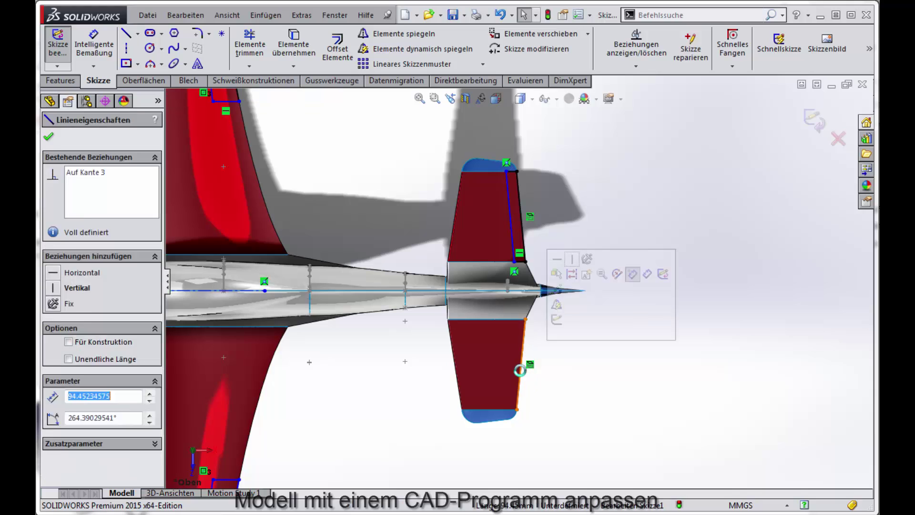
key(Escape)
click(253, 290)
ctrl+click(511, 215)
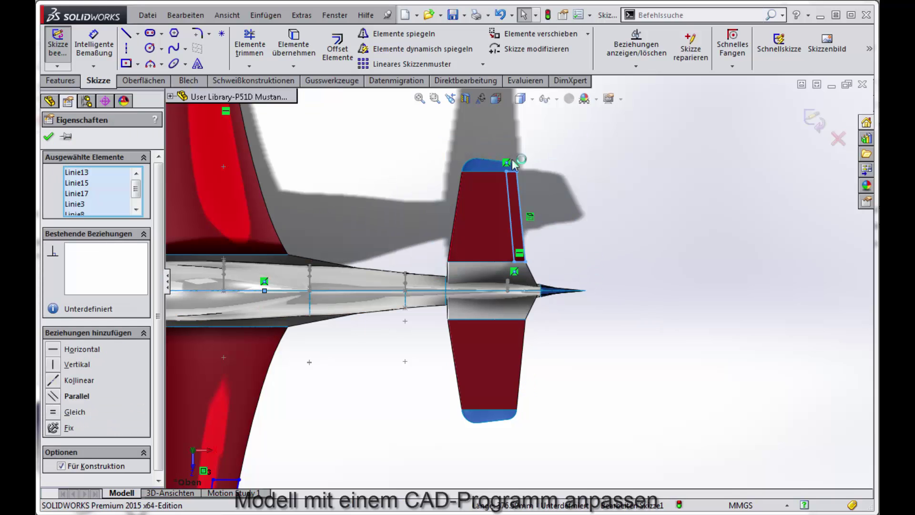
click(404, 34)
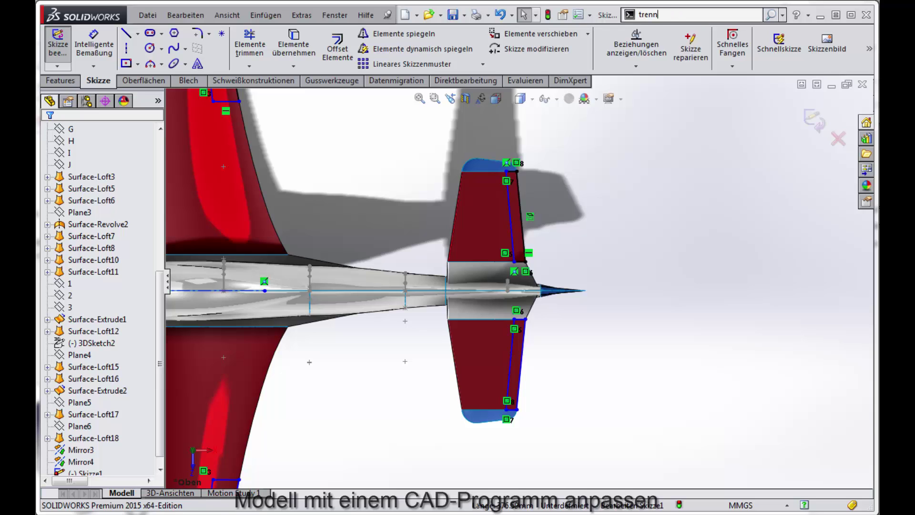
- Project the sketch as split line Trennlinie1 onto the two wing and two tail faces
click(668, 44)
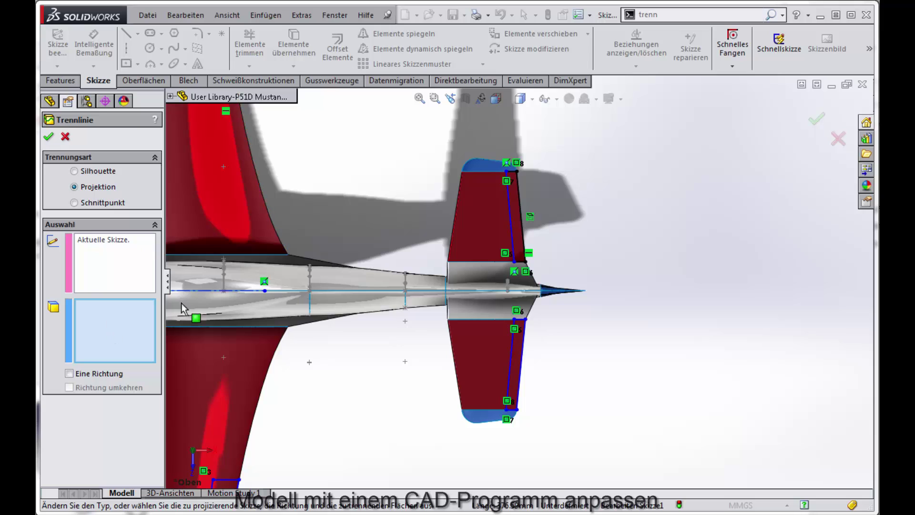
click(238, 214)
click(252, 337)
click(482, 362)
click(473, 230)
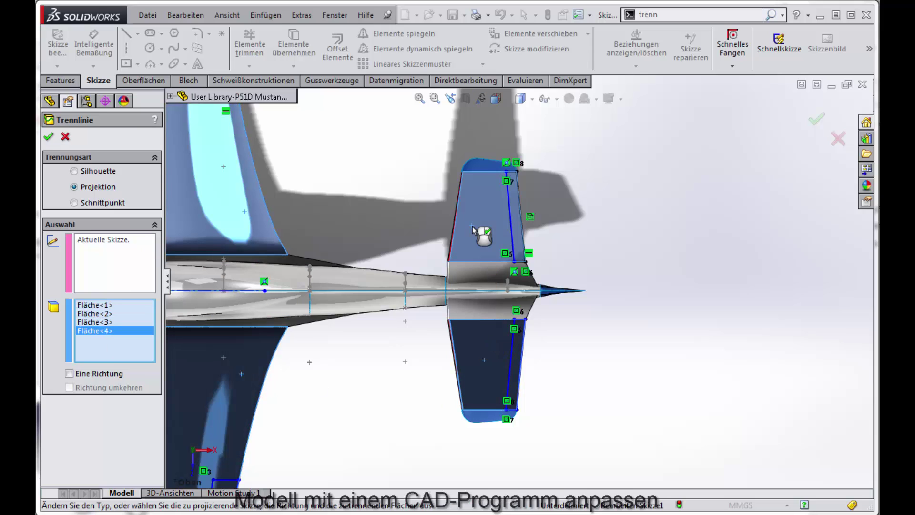
right_click(473, 228)
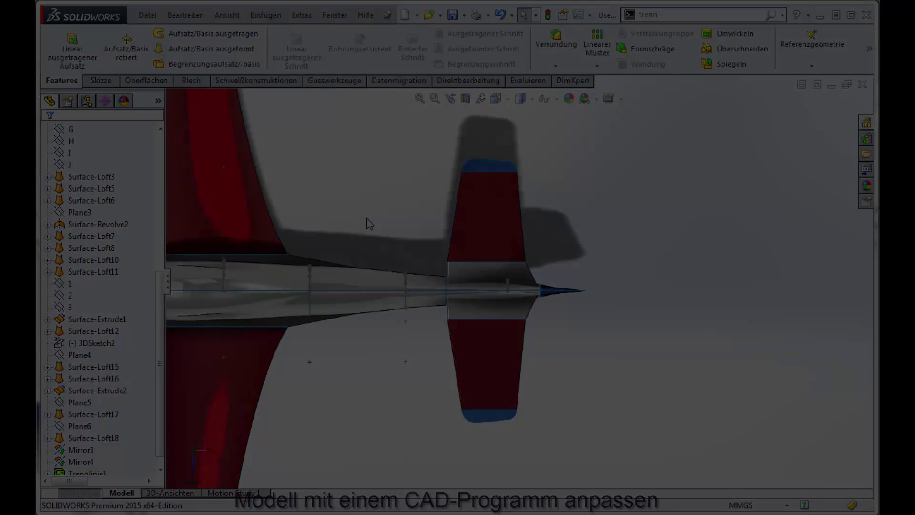
- Apply Weißer Mittelglanzkunststoff to a wing flap face and add three more upper flap faces
scroll(530, 286, down, 2)
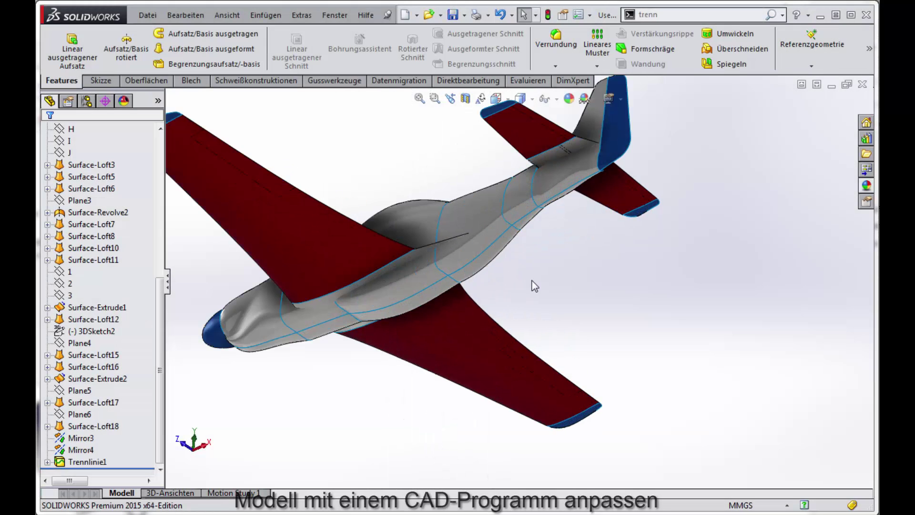
scroll(548, 296, down, 3)
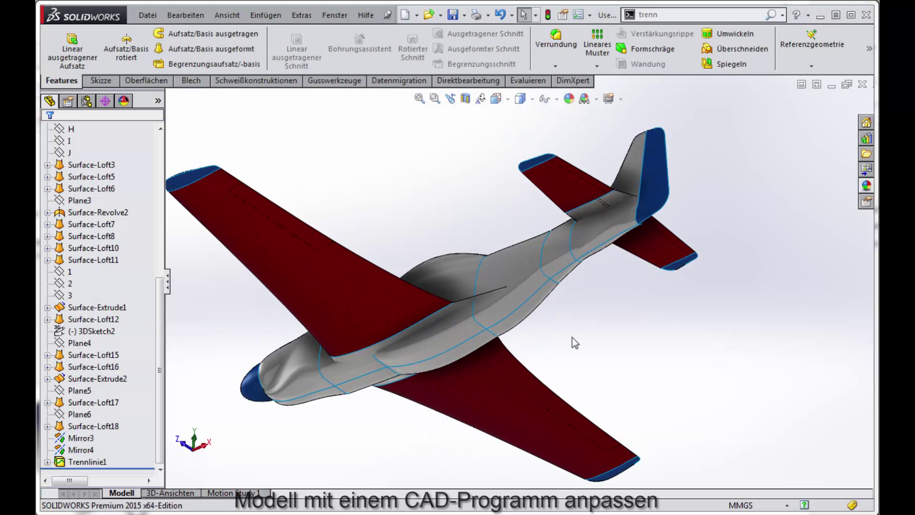
click(866, 186)
drag(763, 419, 271, 228)
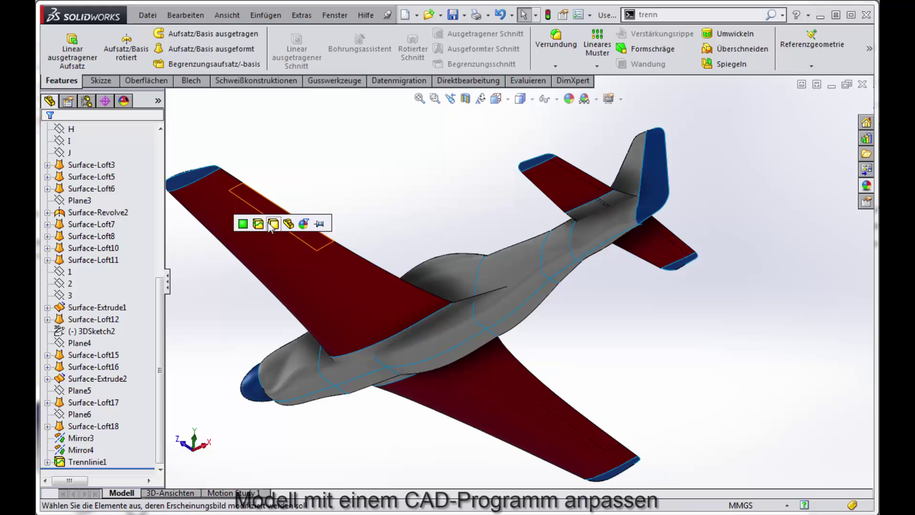
click(244, 226)
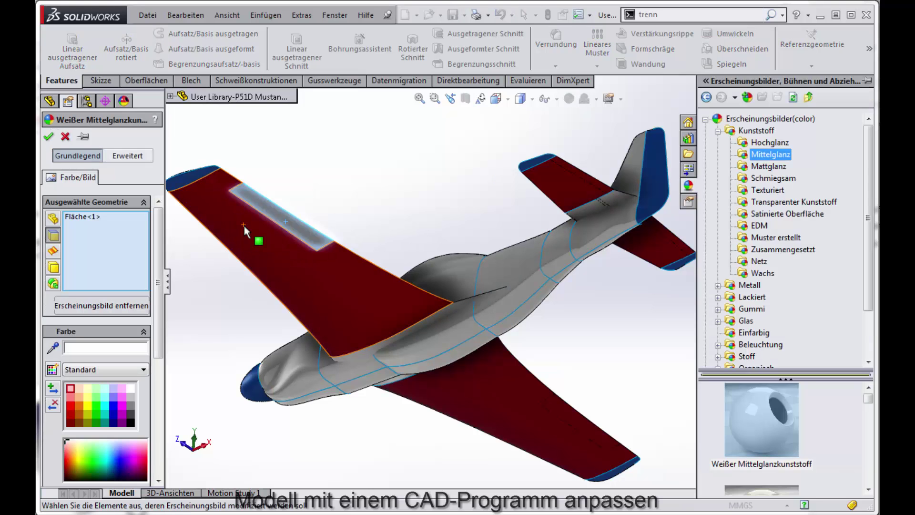
click(572, 420)
click(665, 231)
click(582, 185)
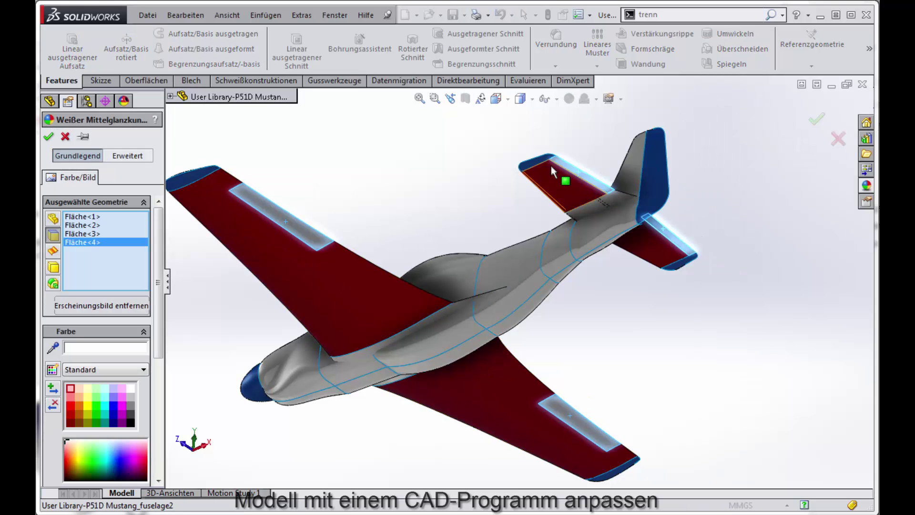
- Add the four underside flap faces, confirm, and open the P51 Mustang Composer project
middle_drag(582, 191, 527, 331)
click(445, 191)
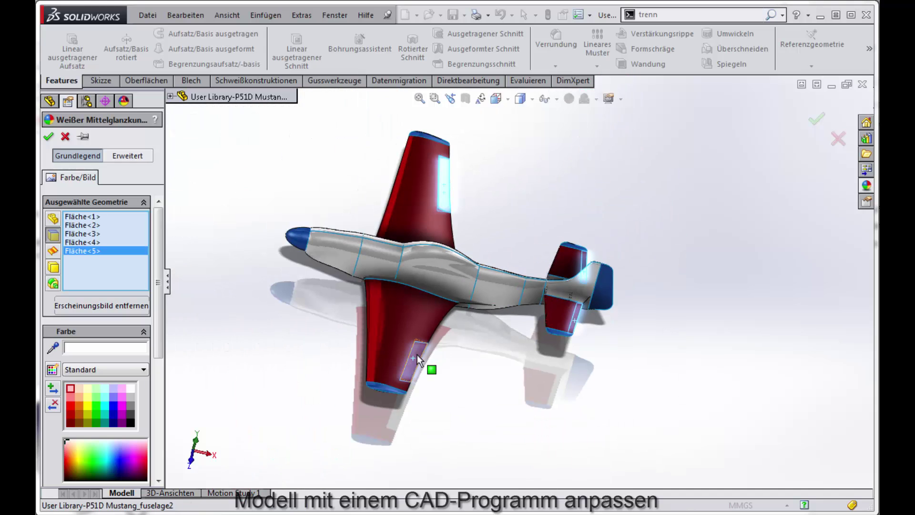
click(416, 359)
click(573, 318)
click(584, 255)
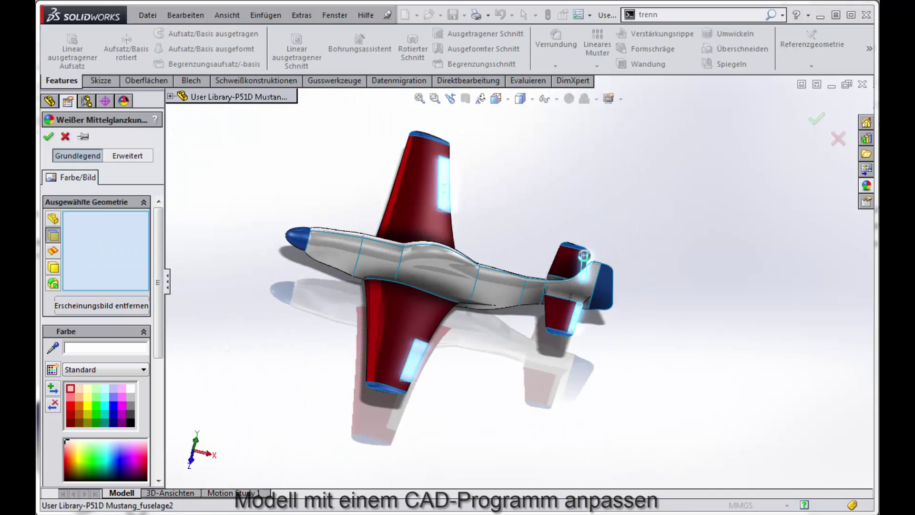
click(817, 118)
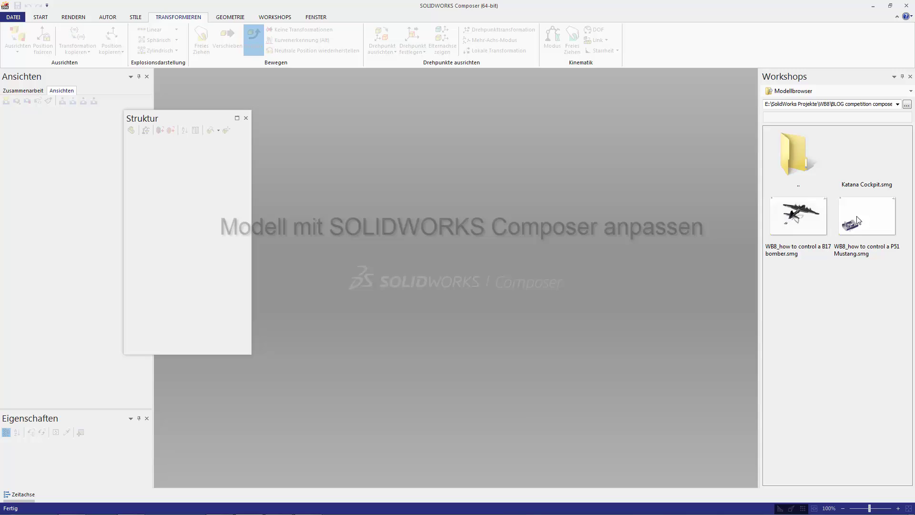
double_click(858, 220)
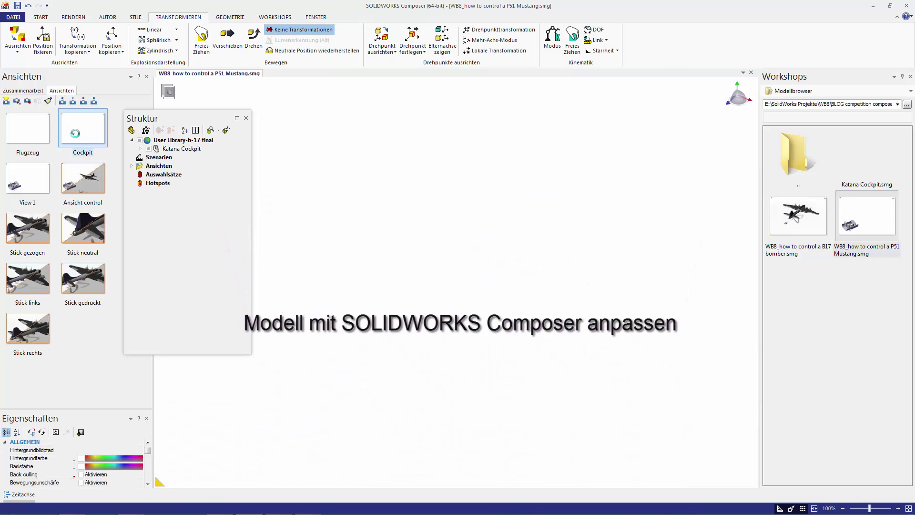
- Browse via DATEI > Öffnen to the P51D Mustang folder and select P51D Mustang_prepared.smg
click(21, 17)
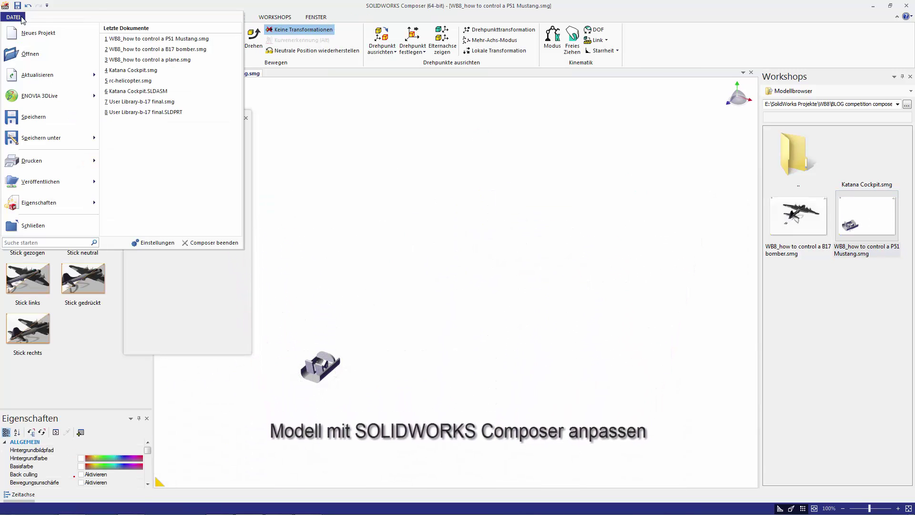
click(30, 53)
double_click(485, 113)
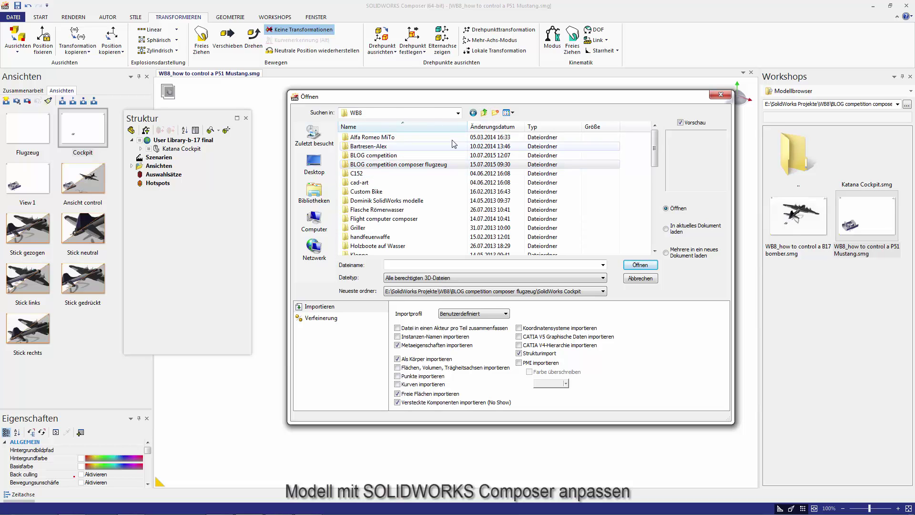
click(484, 113)
double_click(393, 147)
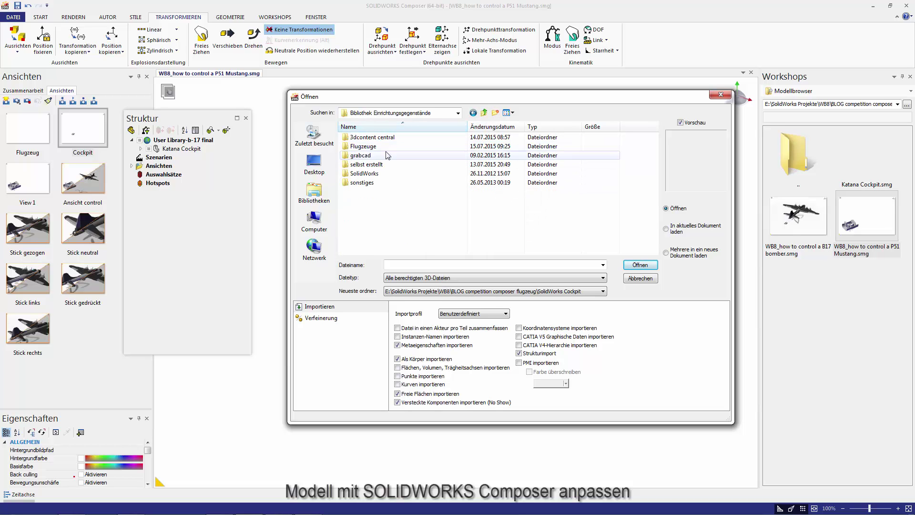
double_click(372, 146)
click(369, 138)
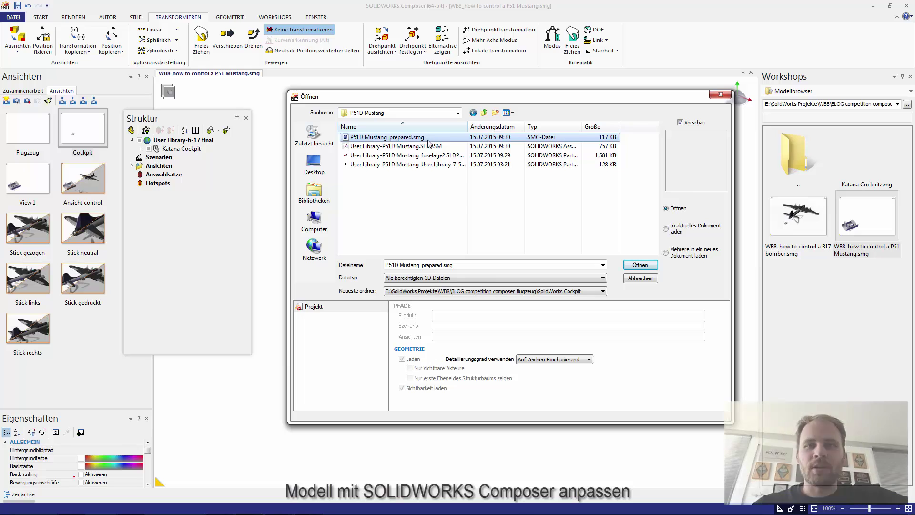
- Load the Mustang into the current document and make it visible in the Cockpit view
click(638, 266)
click(86, 130)
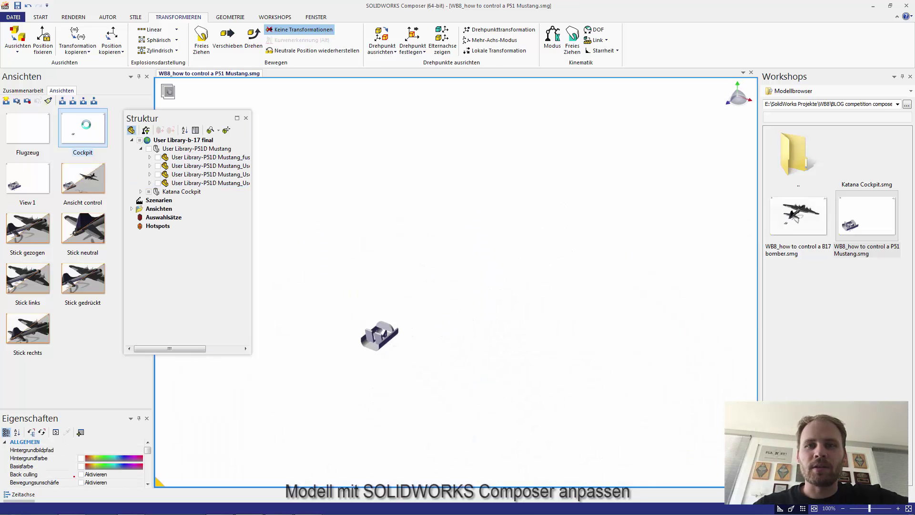
click(149, 149)
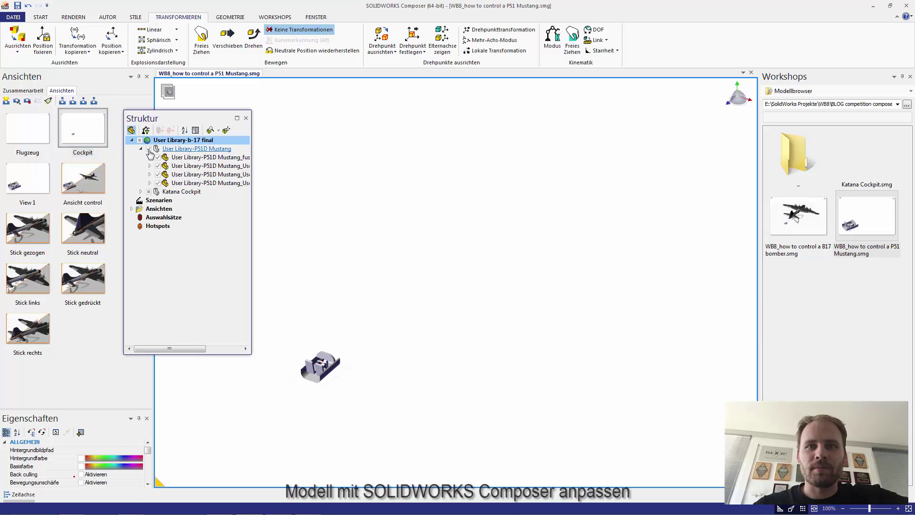
click(183, 149)
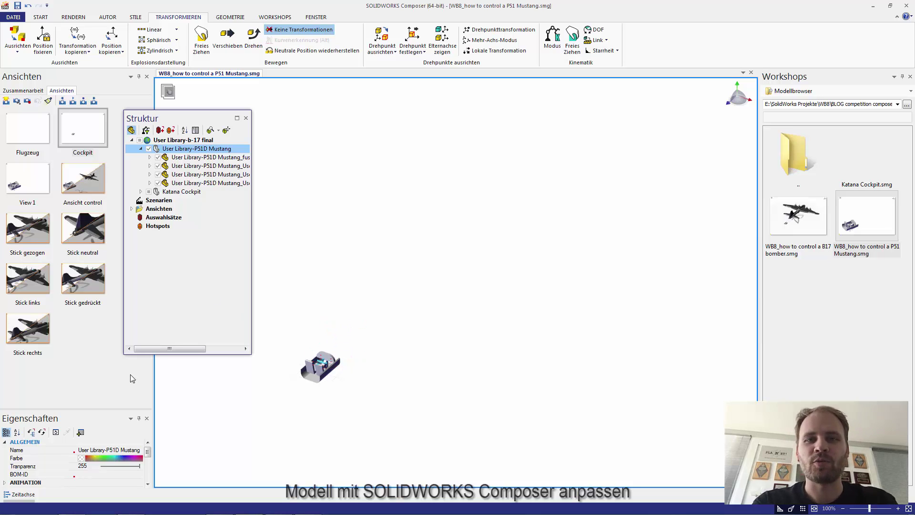
- Set the Mustang's Maßstab to 10 in X, Y and Z
drag(92, 411, 92, 307)
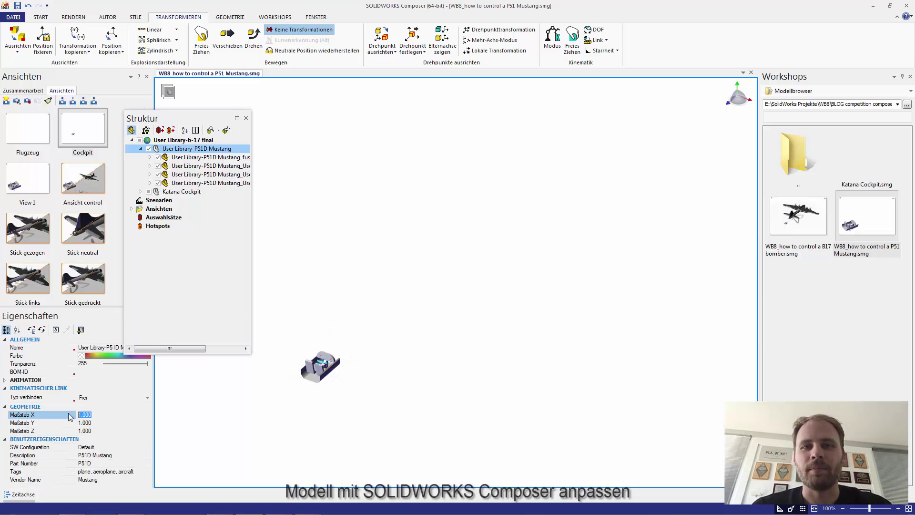
click(101, 423)
text(10)
click(110, 423)
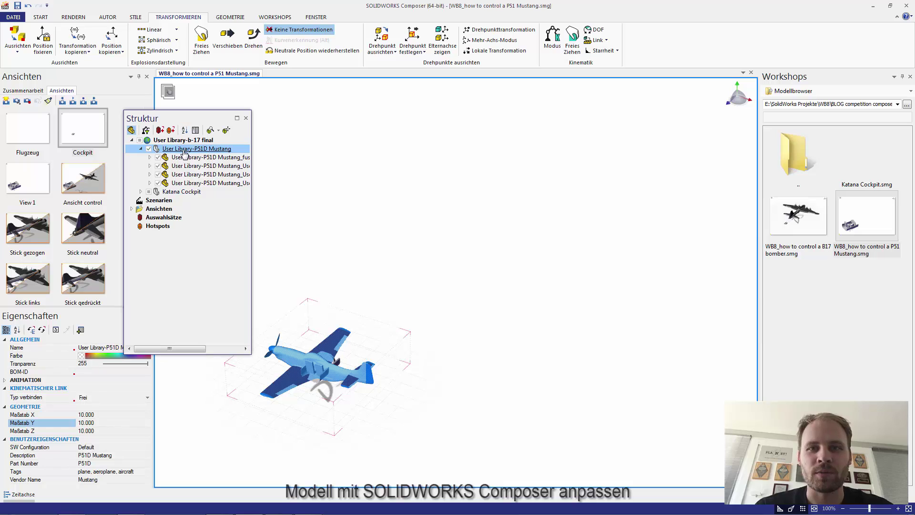
- Move the Mustang up and right of the Katana cockpit and rotate it 90° level
click(228, 38)
drag(317, 367, 415, 298)
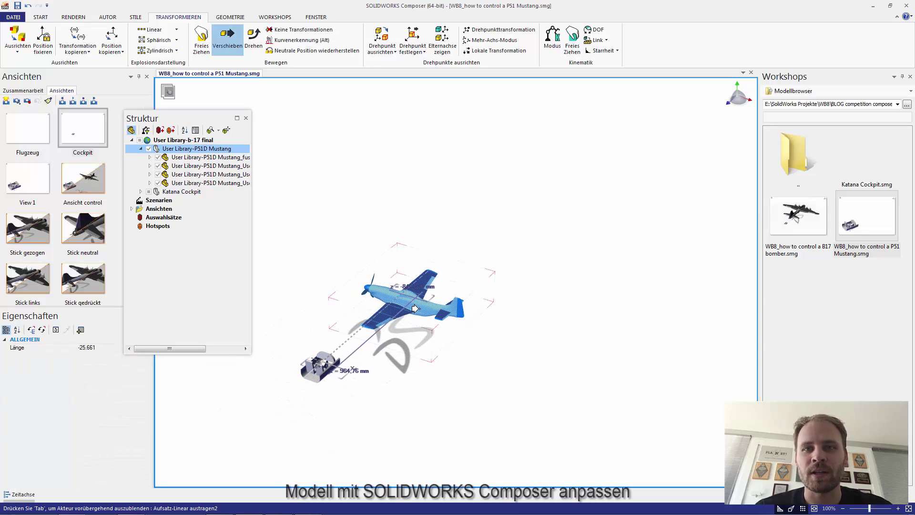
click(254, 38)
mouse_move(353, 329)
mouse_down()
mouse_move(384, 315)
mouse_move(368, 304)
mouse_up()
click(371, 223)
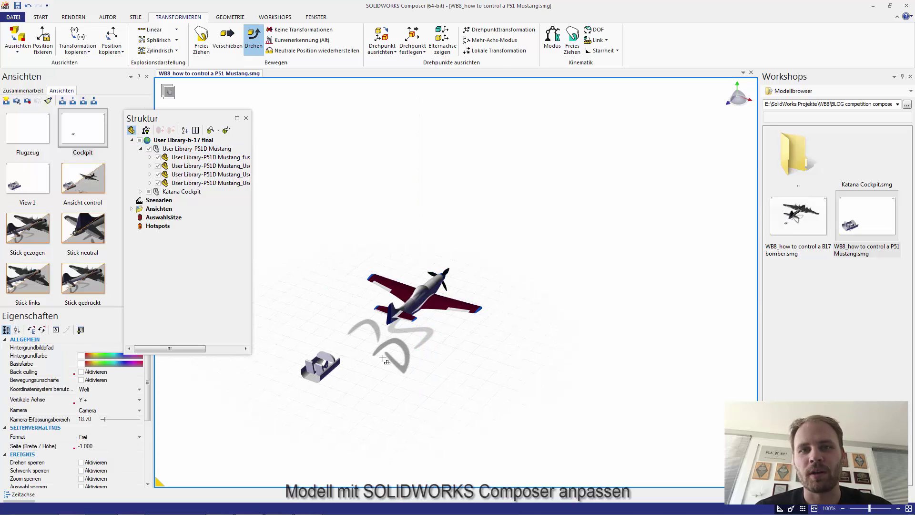
scroll(344, 332, up, 2)
scroll(344, 333, up, 3)
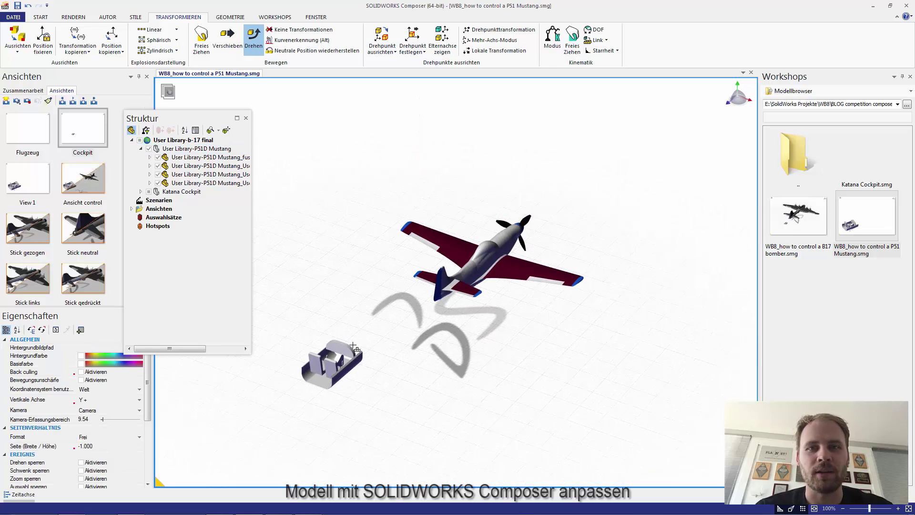
scroll(376, 310, up, 2)
scroll(411, 310, up, 2)
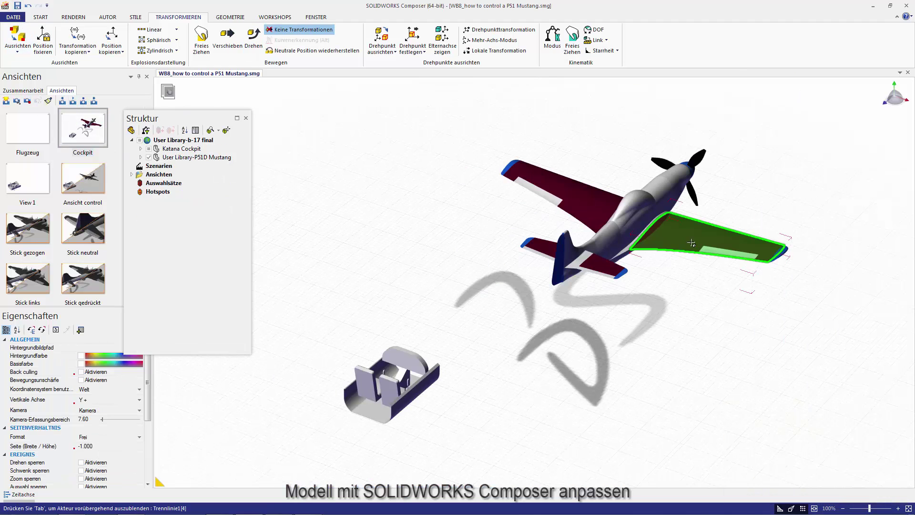
- Try rotating the wing flap about 57°, then undo the rotation
click(691, 243)
scroll(582, 312, up, 3)
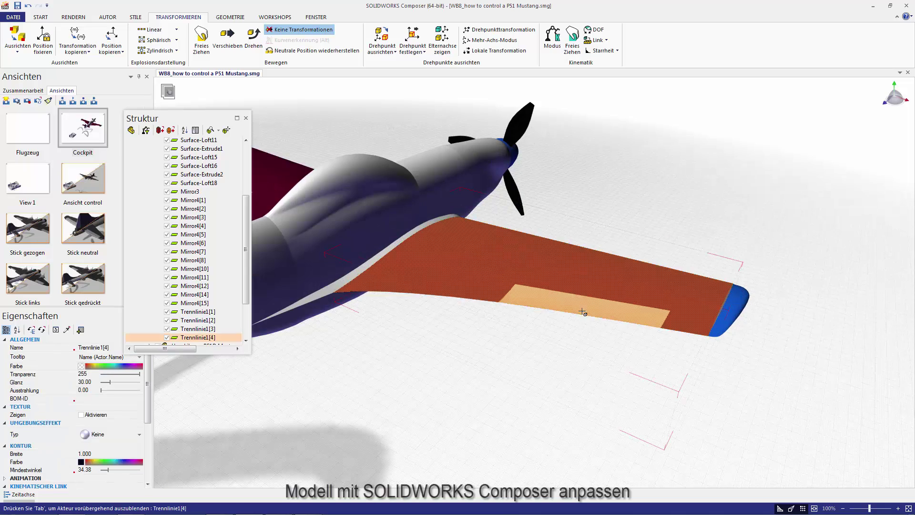
click(253, 38)
mouse_move(520, 275)
mouse_down()
mouse_move(531, 257)
mouse_move(527, 276)
mouse_up()
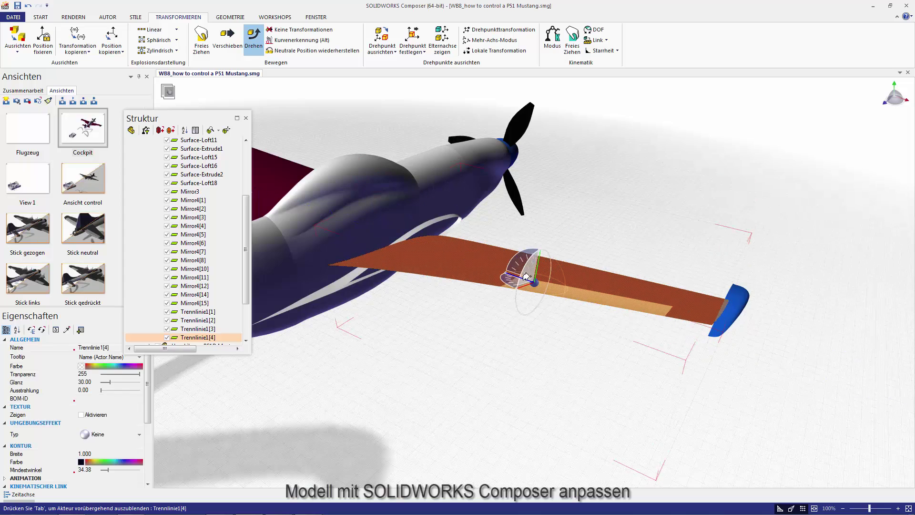
click(549, 358)
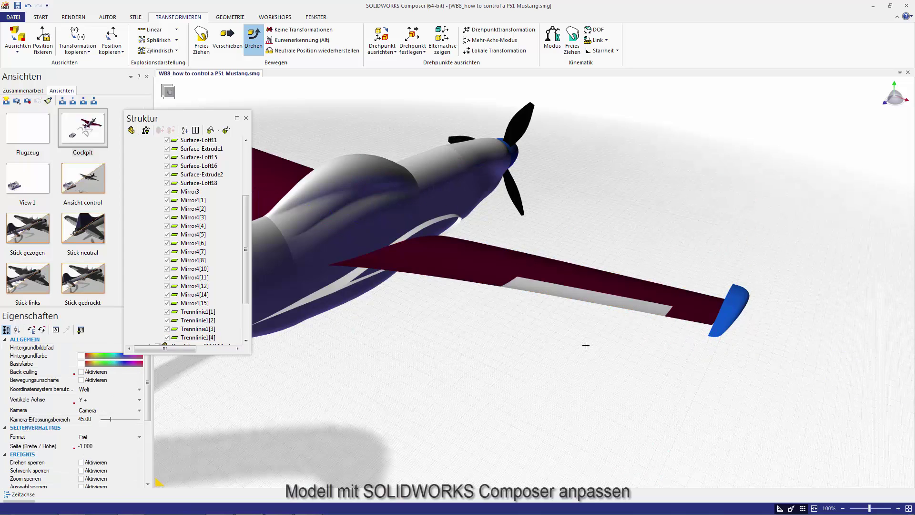
click(28, 5)
- Reselect the wing part Trennlinie1[4] and show the GEOMETRIE tools
click(548, 363)
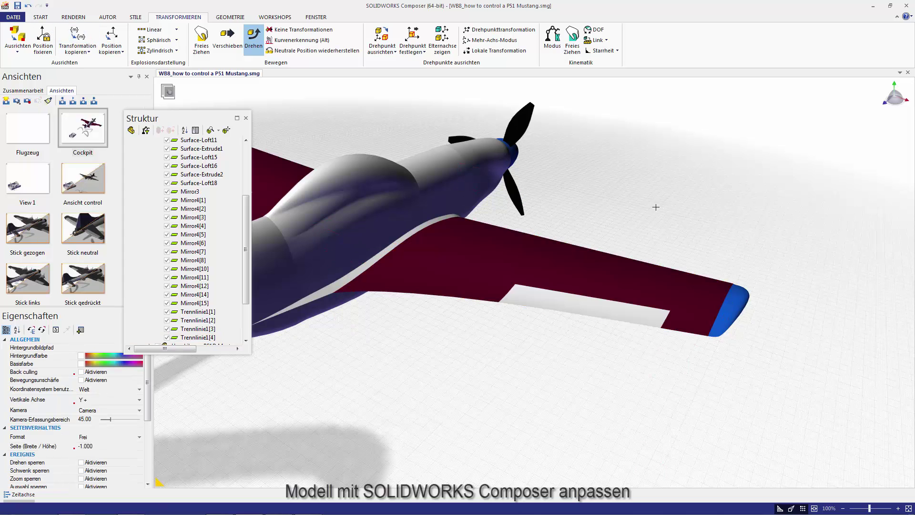
click(549, 277)
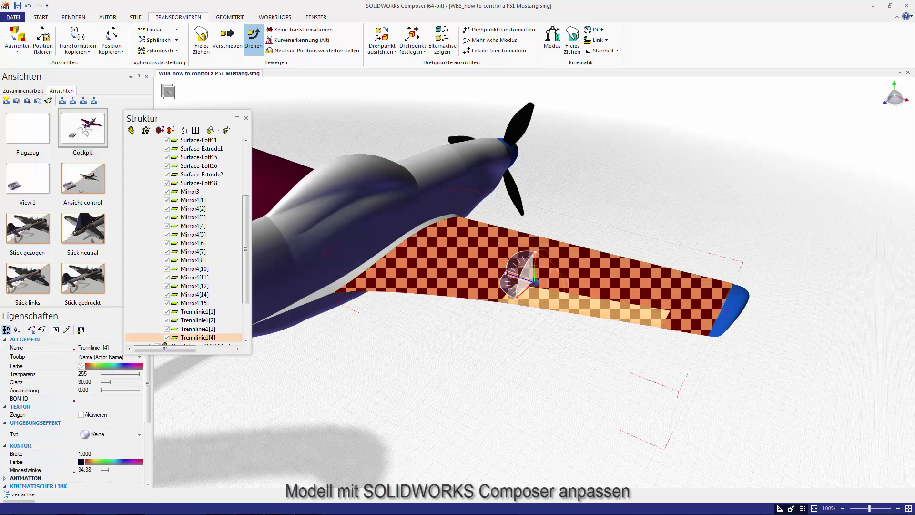
click(238, 19)
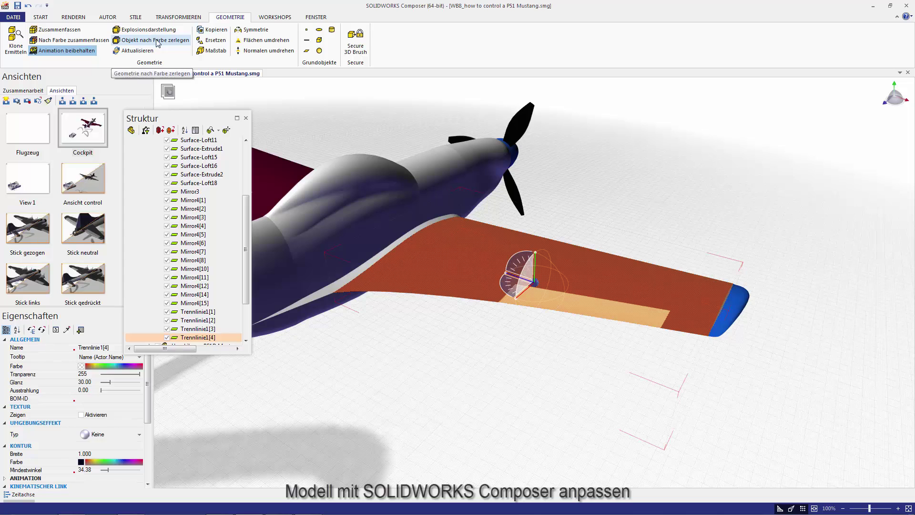
- Split the wing by colour into Trennlinie1[4] explode 2, test-move the strip, then undo
click(179, 42)
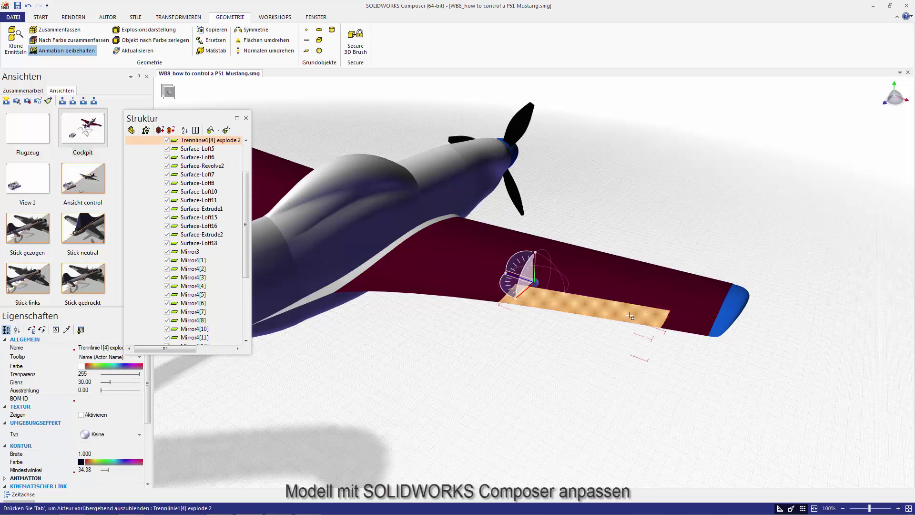
click(178, 17)
click(228, 39)
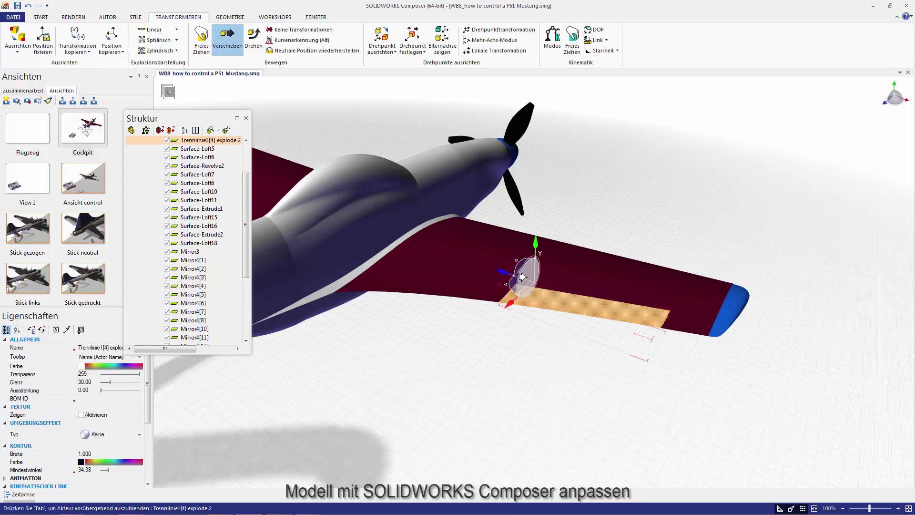
mouse_move(525, 267)
mouse_down()
mouse_move(474, 239)
mouse_move(530, 242)
mouse_move(592, 285)
mouse_up()
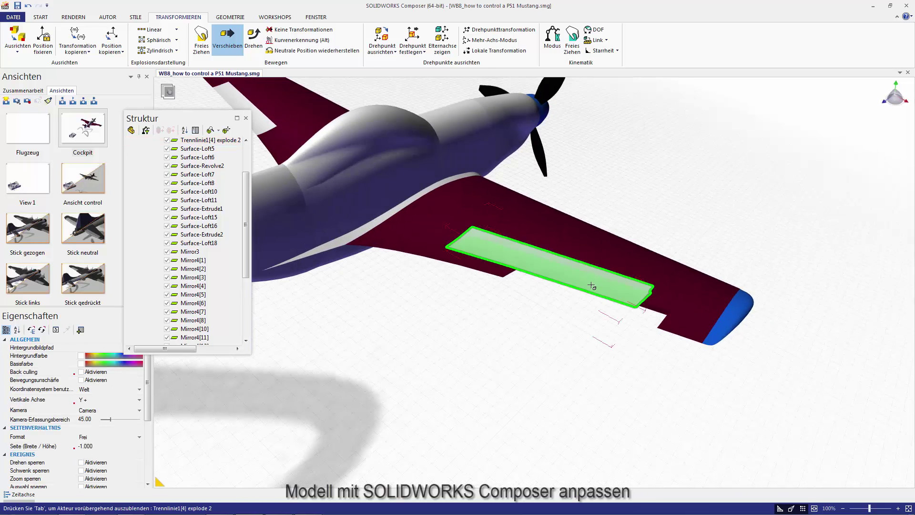
click(28, 11)
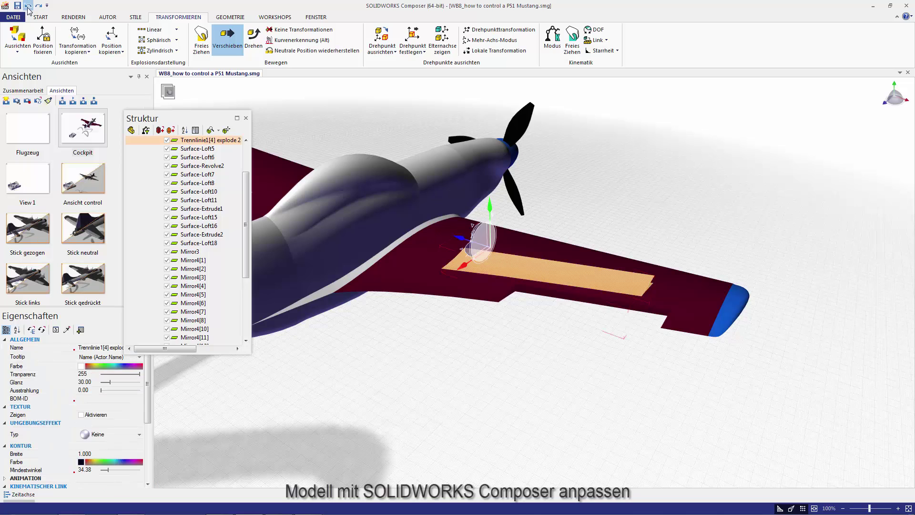
click(549, 210)
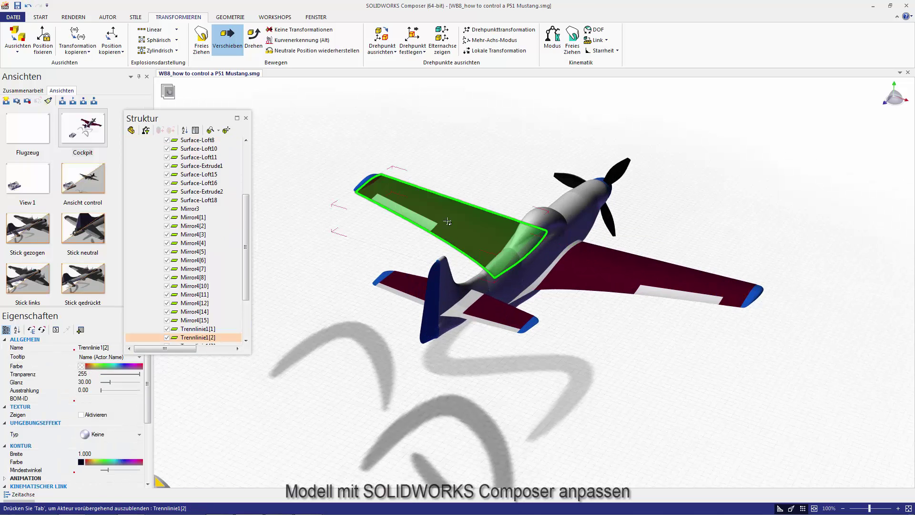
- Split the left wing and both stabilizers by colour with Objekt nach Farbe zerlegen
click(429, 214)
ctrl+click(496, 312)
ctrl+click(410, 286)
click(230, 17)
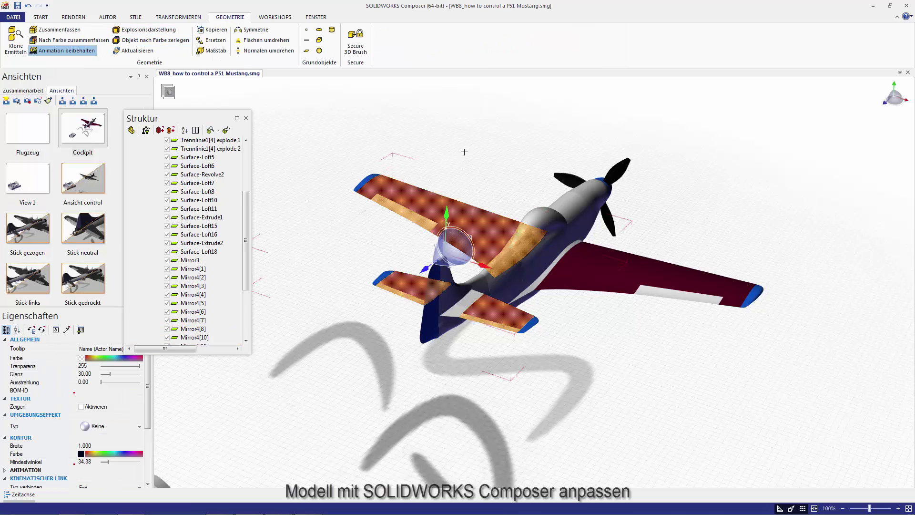
click(448, 141)
- Select the three separated strips and inspect them from the rear, leaving them in place
click(402, 209)
ctrl+click(677, 297)
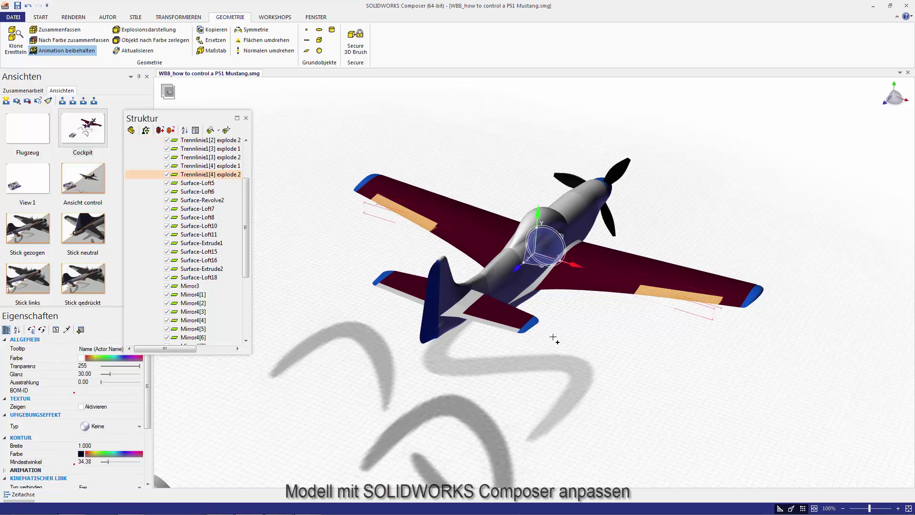
ctrl+click(498, 324)
mouse_move(411, 291)
mouse_down()
mouse_move(486, 238)
mouse_move(486, 173)
mouse_up()
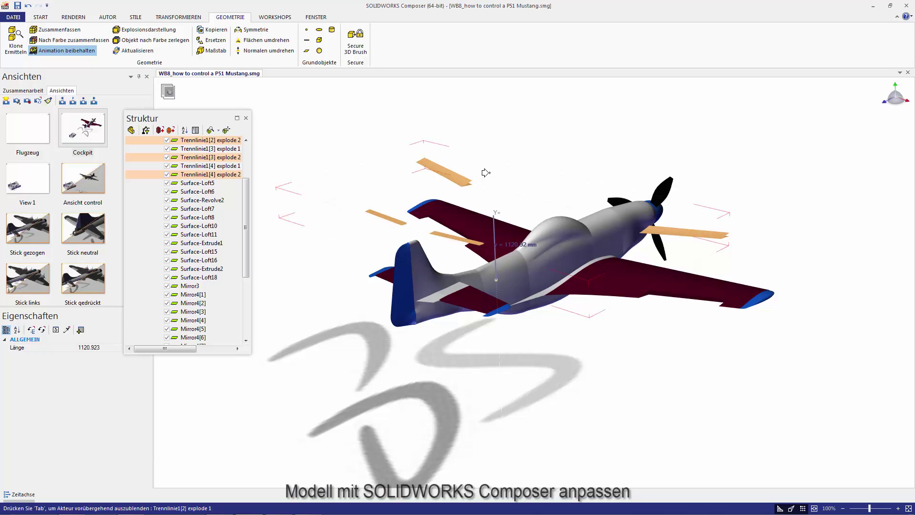
key(Escape)
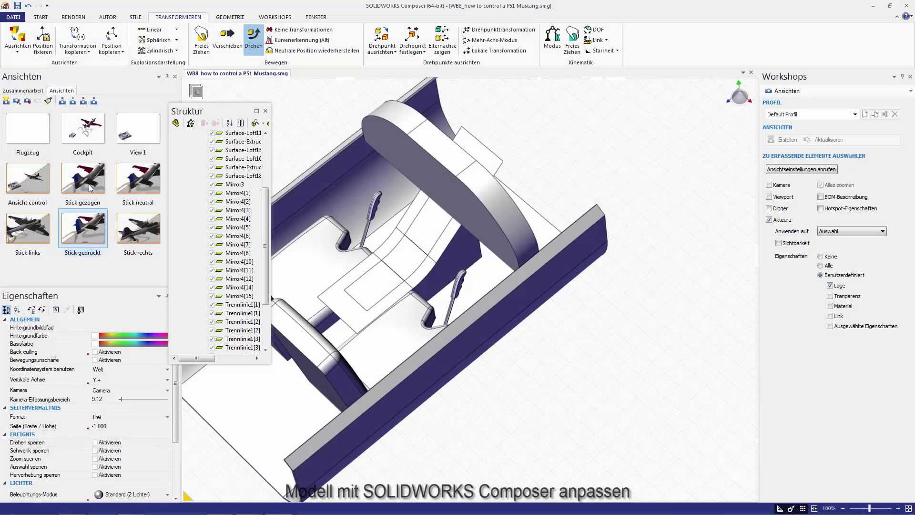
- Preview the Stick gezogen, Stick rechts and Stick links views, ending on Stick neutral
click(91, 188)
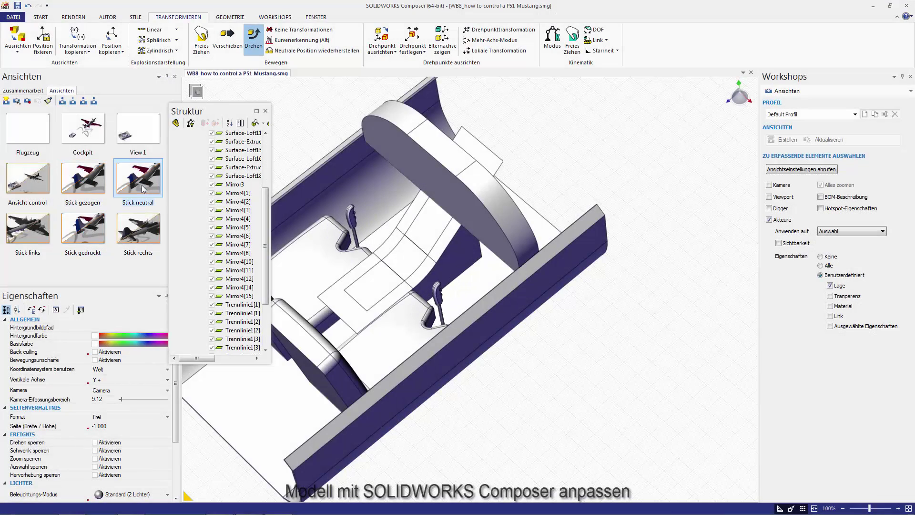
click(134, 237)
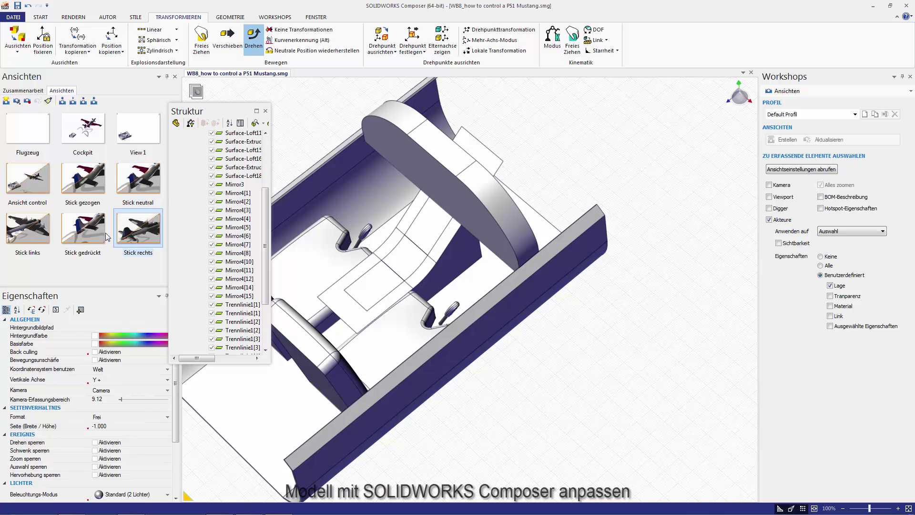
click(32, 234)
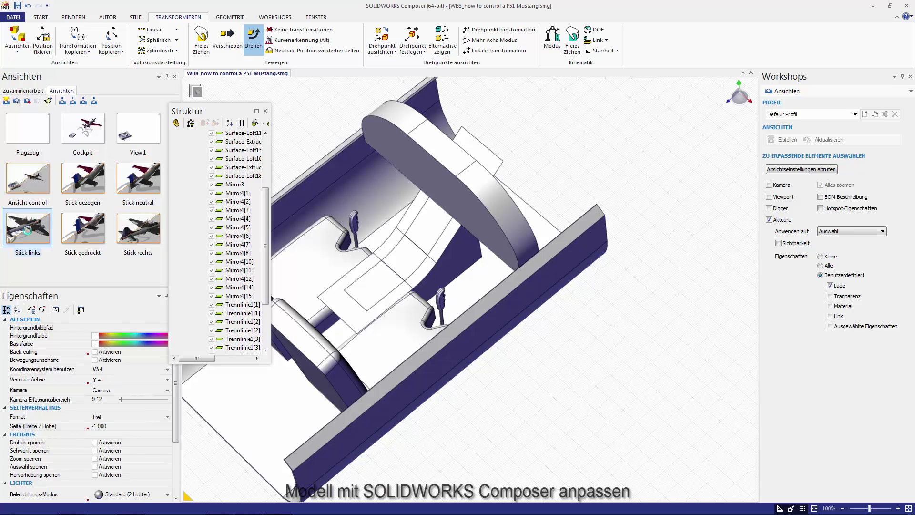
click(128, 200)
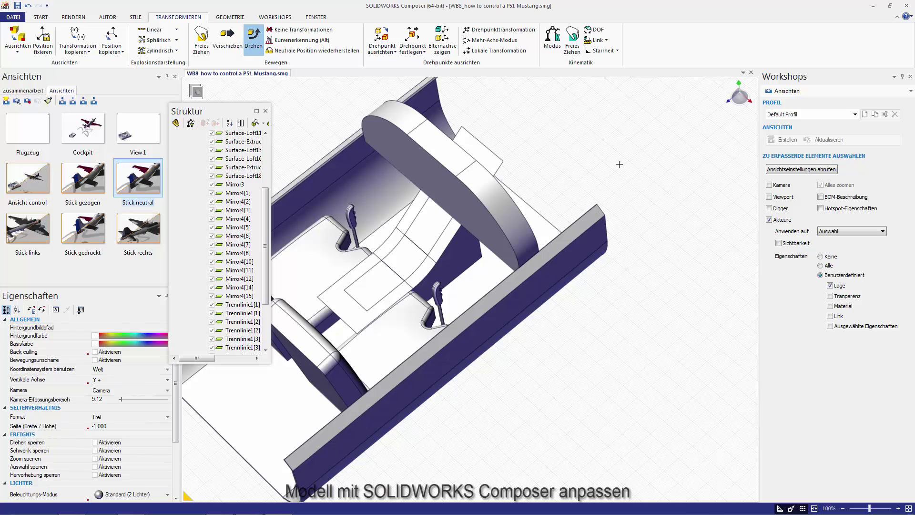
scroll(616, 165, down, 10)
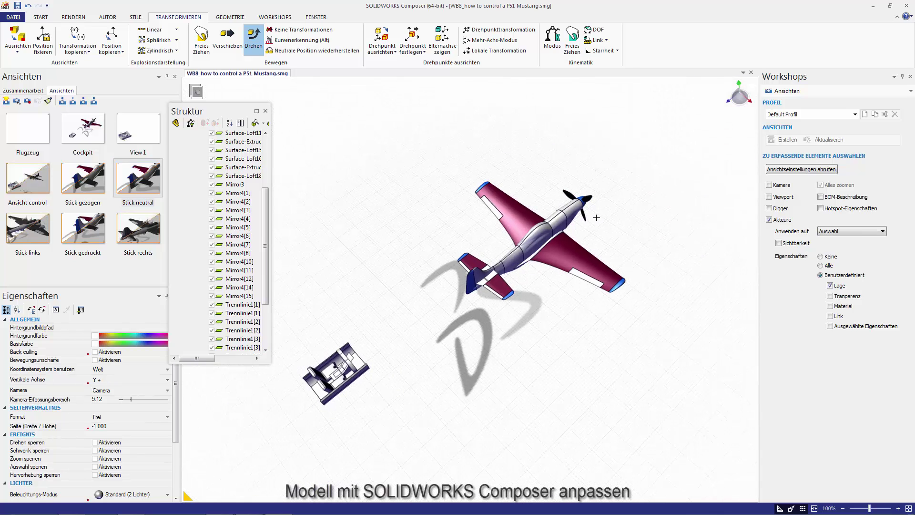
- Scroll the panel back up and switch to the WORKSHOPS ribbon
scroll(591, 229, up, 5)
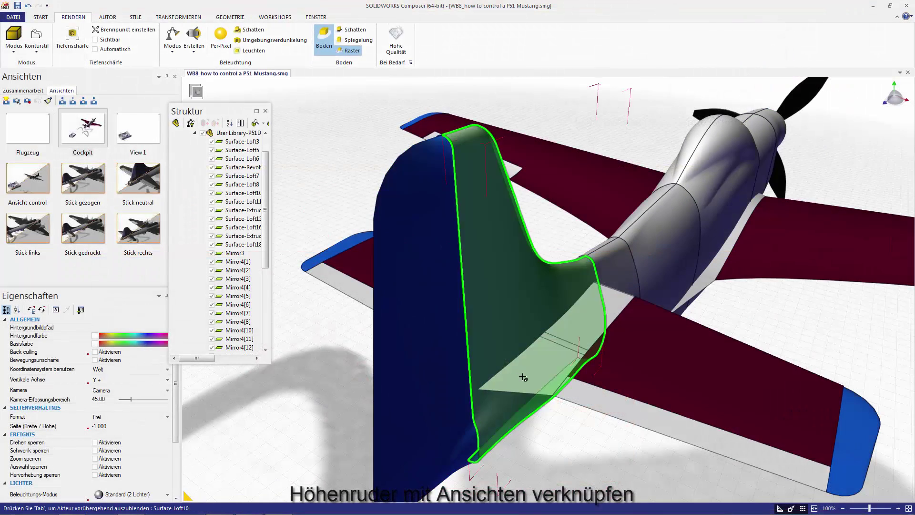
click(275, 17)
- Open the Ansichten workshop, select Trennlinie1[3] explode 2 and switch to Drehen
click(192, 38)
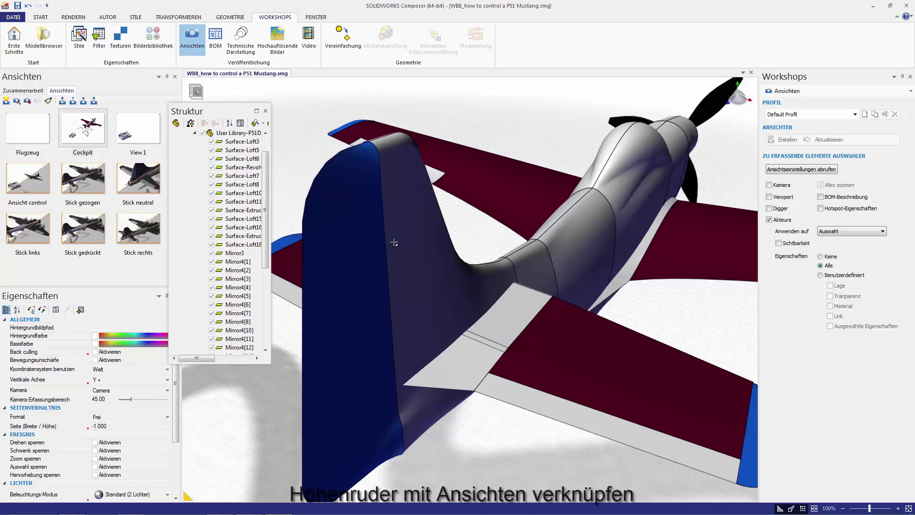
scroll(476, 417, down, 5)
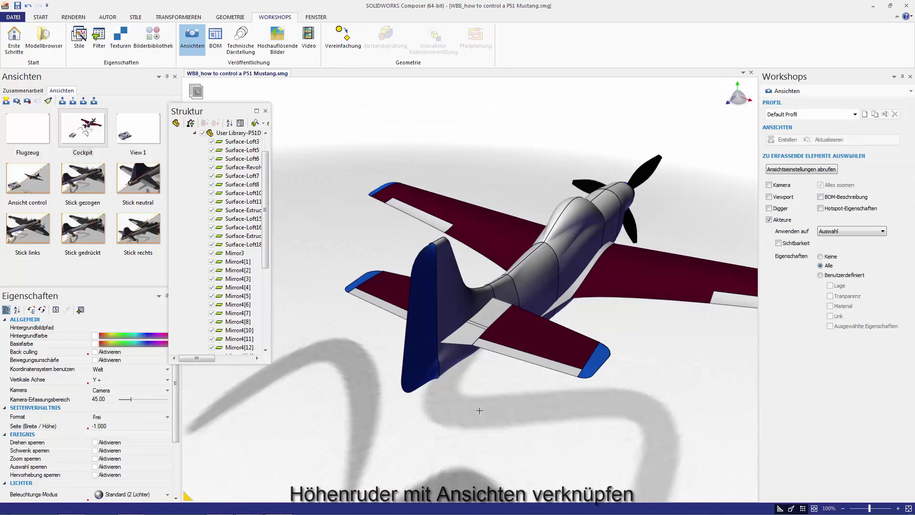
click(512, 357)
click(181, 18)
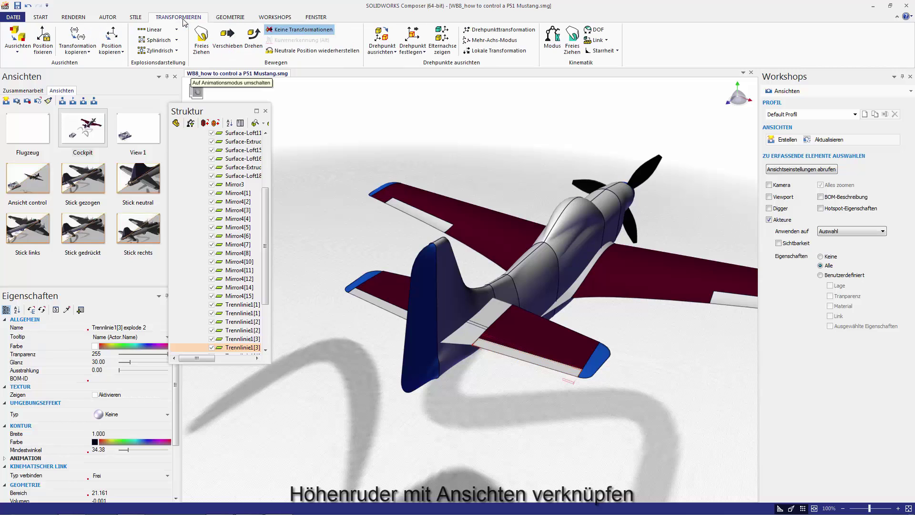
click(254, 38)
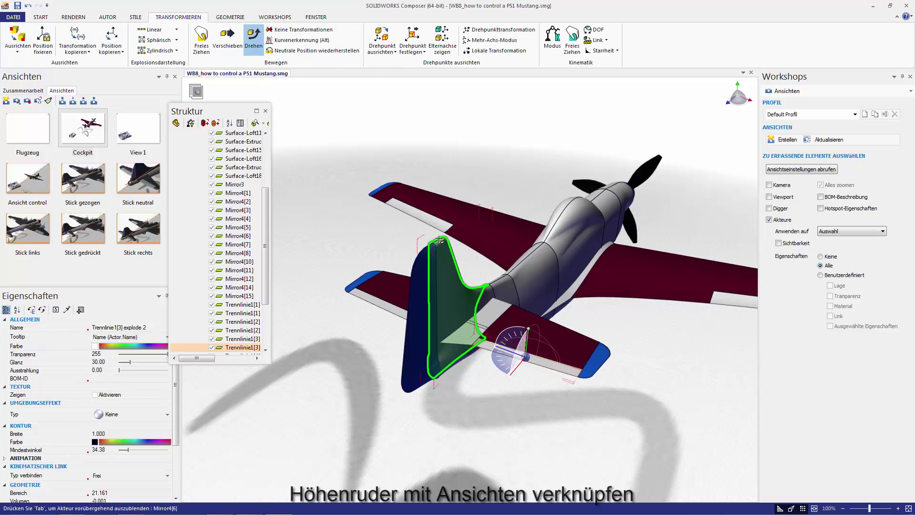
- Set the pivot on the elevator's hinge edge and rotate it, confirming the angle
click(413, 50)
click(432, 94)
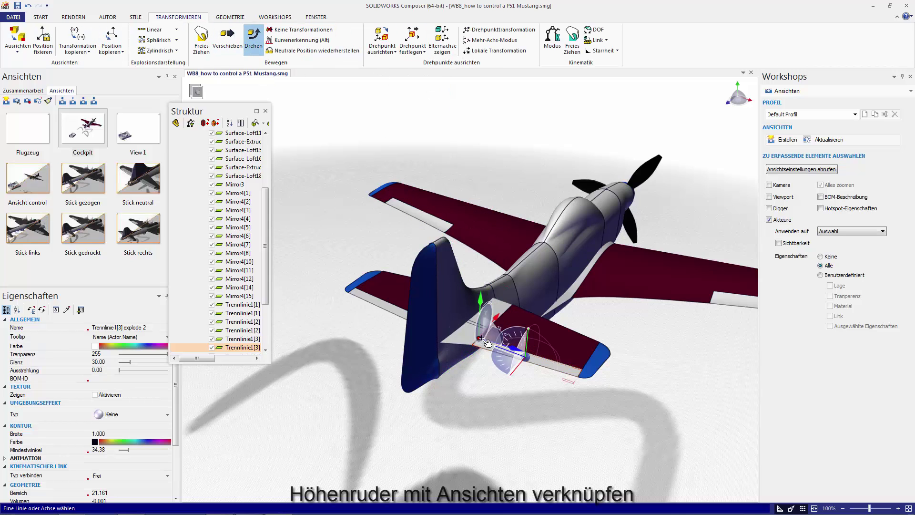
click(481, 338)
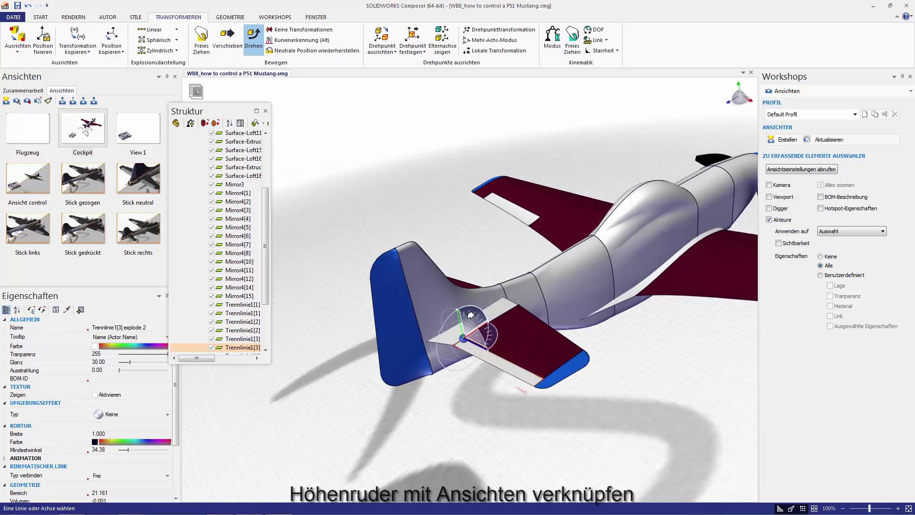
drag(475, 314, 482, 323)
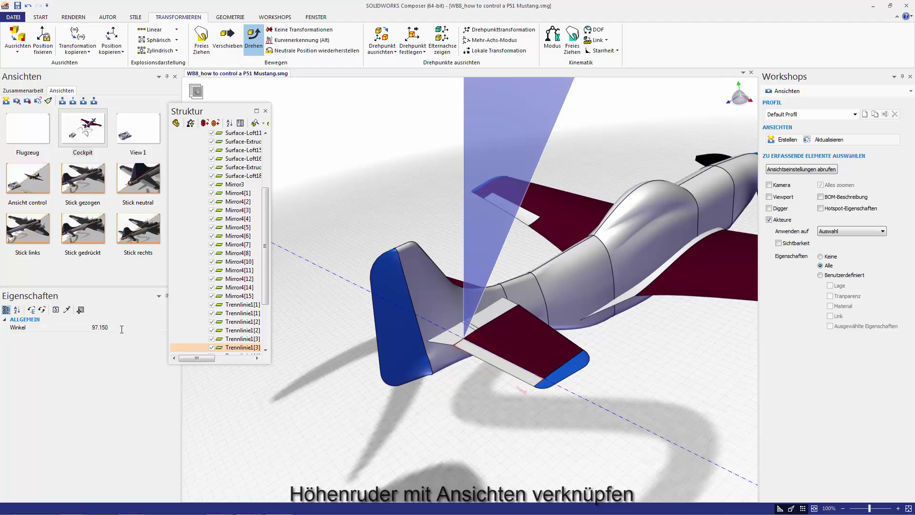
click(61, 329)
key(Return)
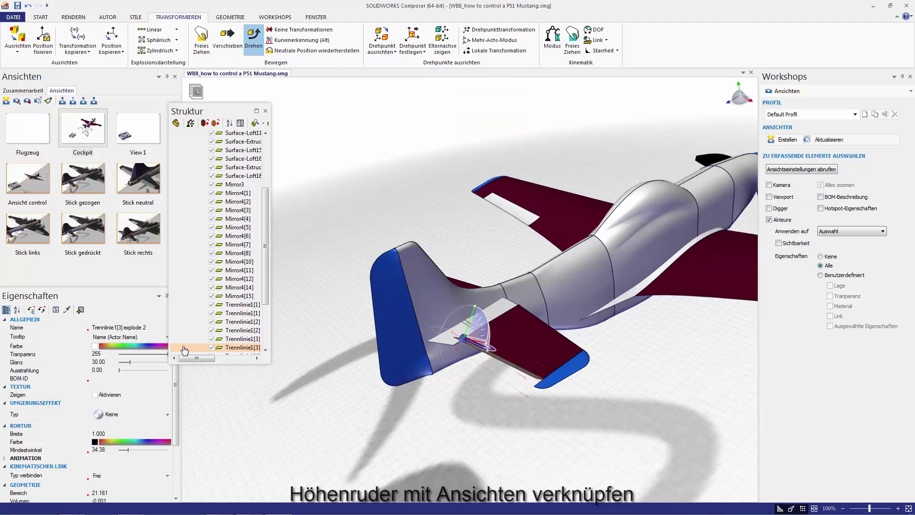
click(341, 309)
- Pivot the other elevator half Trennlinie1[1] on its hinge line and rotate it -40°
drag(390, 334, 406, 337)
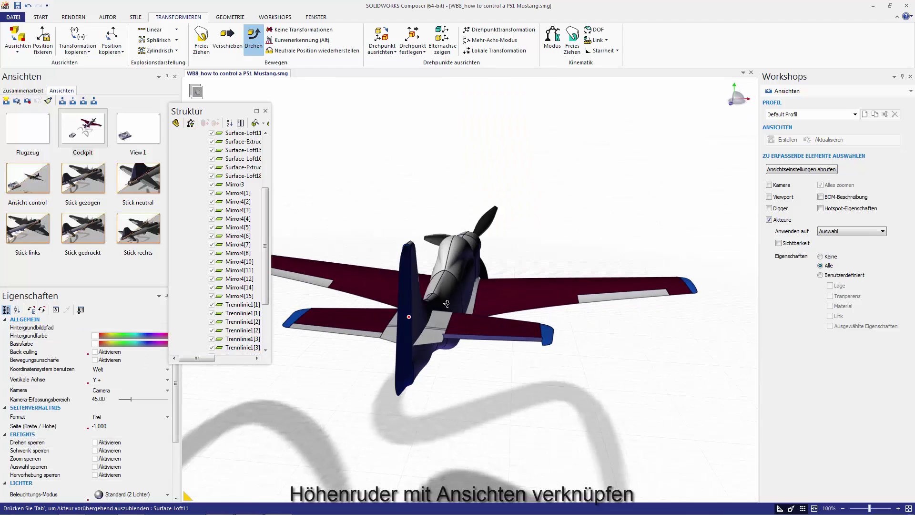
click(329, 326)
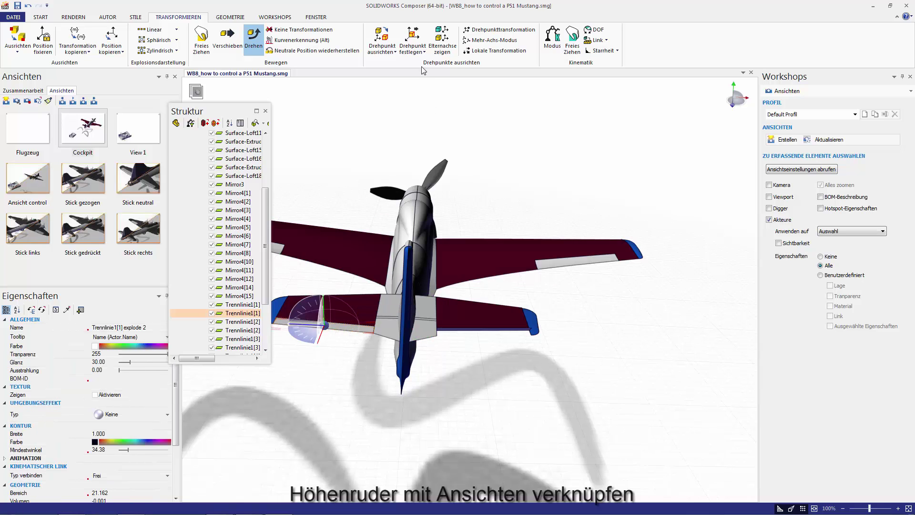
click(413, 46)
click(429, 94)
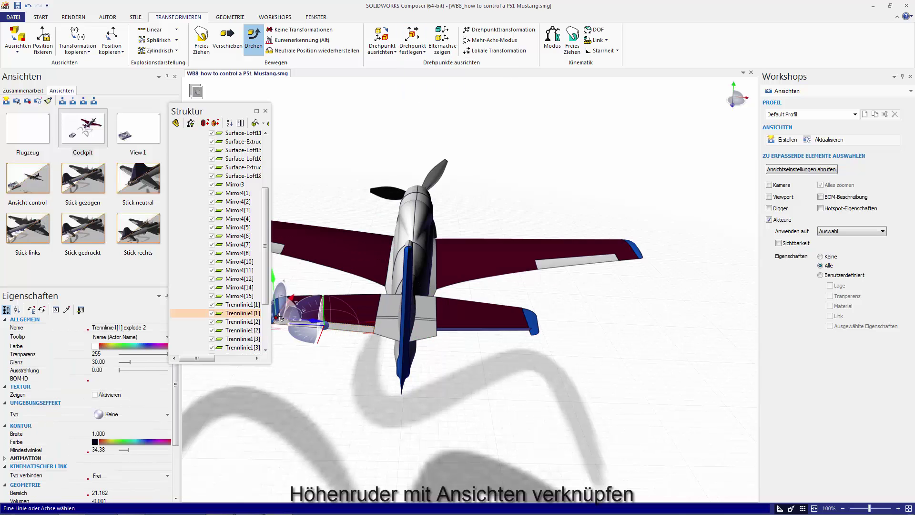
click(279, 318)
drag(280, 318, 273, 289)
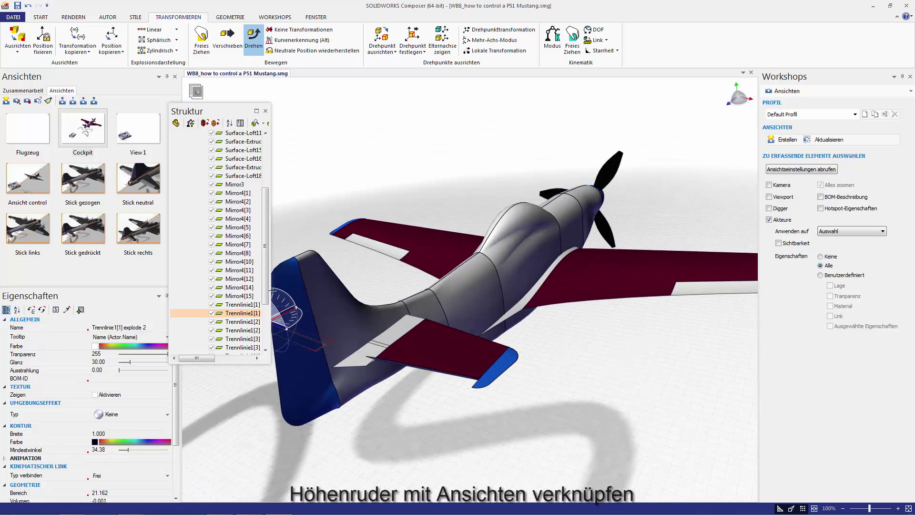
scroll(363, 323, up, 3)
scroll(359, 325, up, 3)
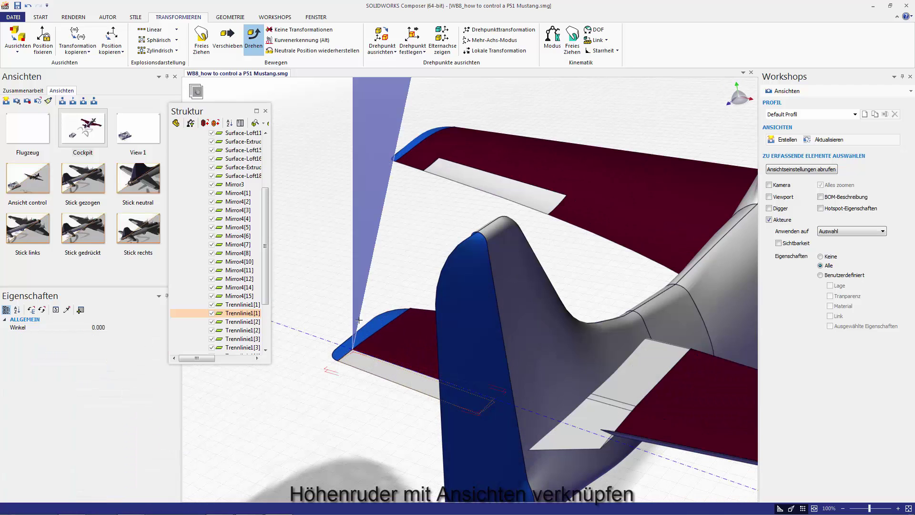
mouse_move(358, 320)
mouse_down()
mouse_move(369, 323)
mouse_move(133, 325)
mouse_up()
key(Return)
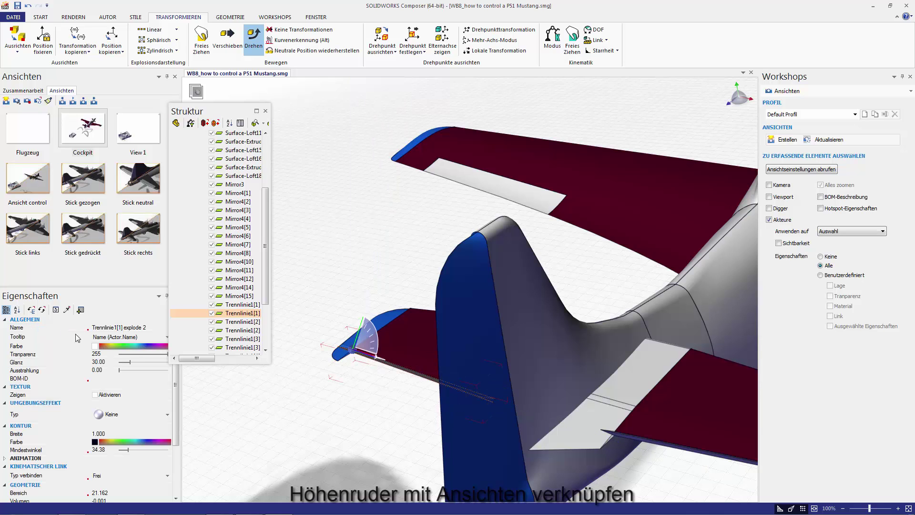
mouse_move(363, 324)
mouse_down()
mouse_move(483, 326)
mouse_move(447, 352)
mouse_up()
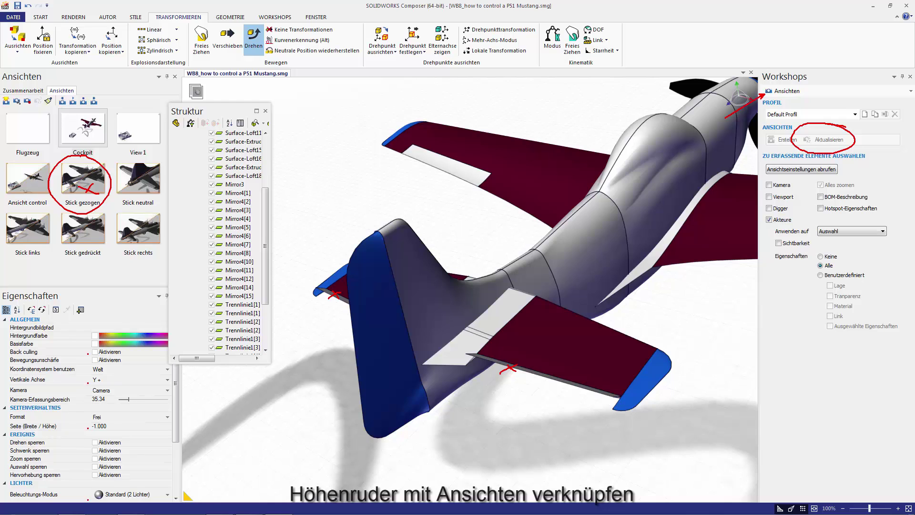
- Store both deflected elevator halves in Stick gezogen, updating only Lage for selected actors
click(87, 186)
click(341, 298)
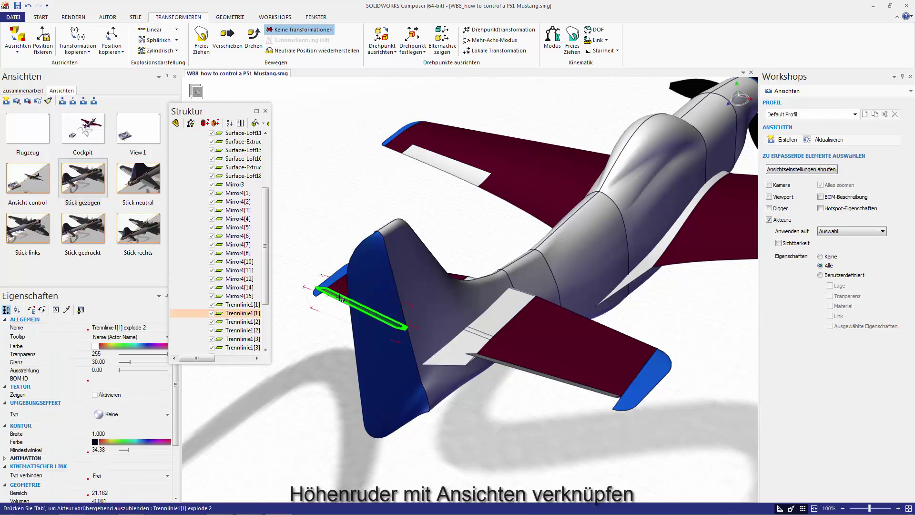
ctrl+click(553, 379)
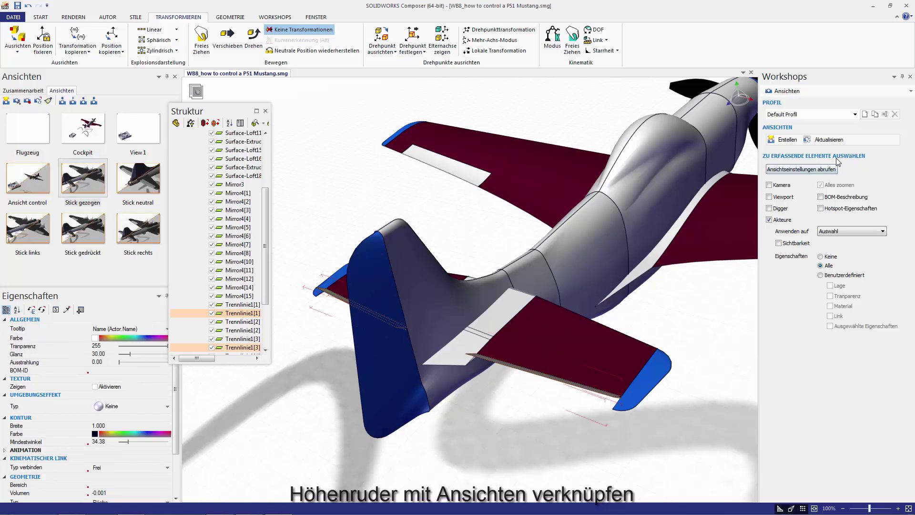
click(835, 275)
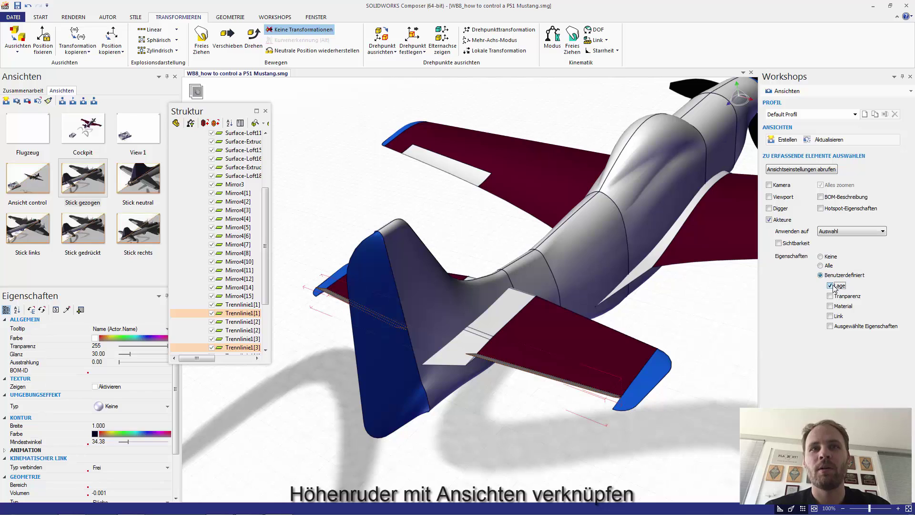
click(851, 231)
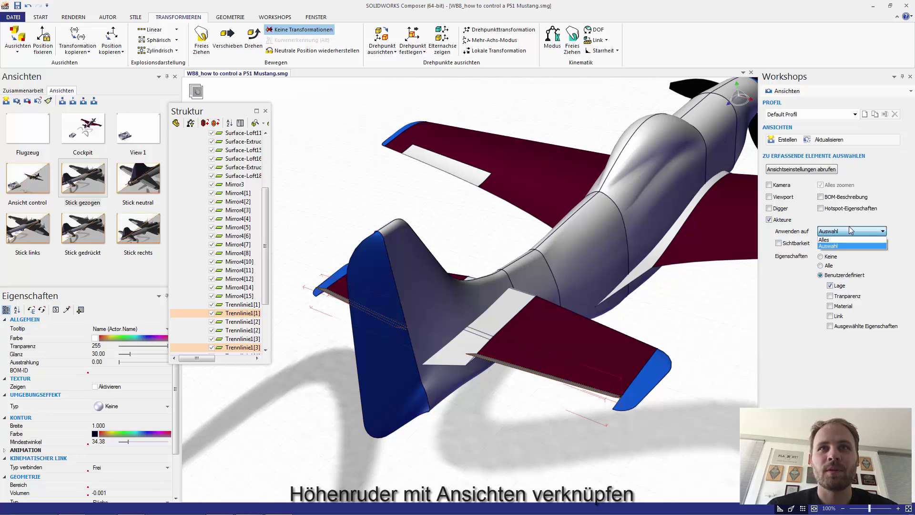
click(822, 140)
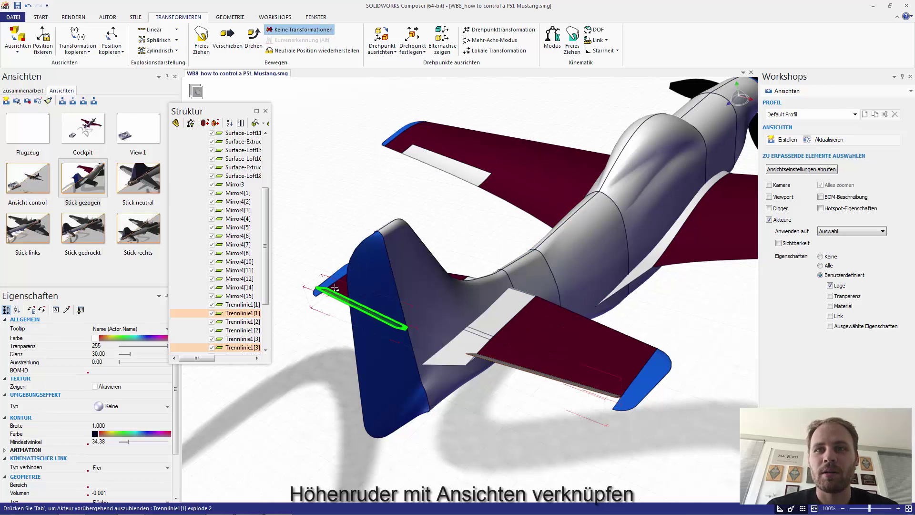
- Reset both elevator halves to neutral and update the Stick neutral view with them
click(362, 309)
ctrl+click(497, 365)
right_click(500, 385)
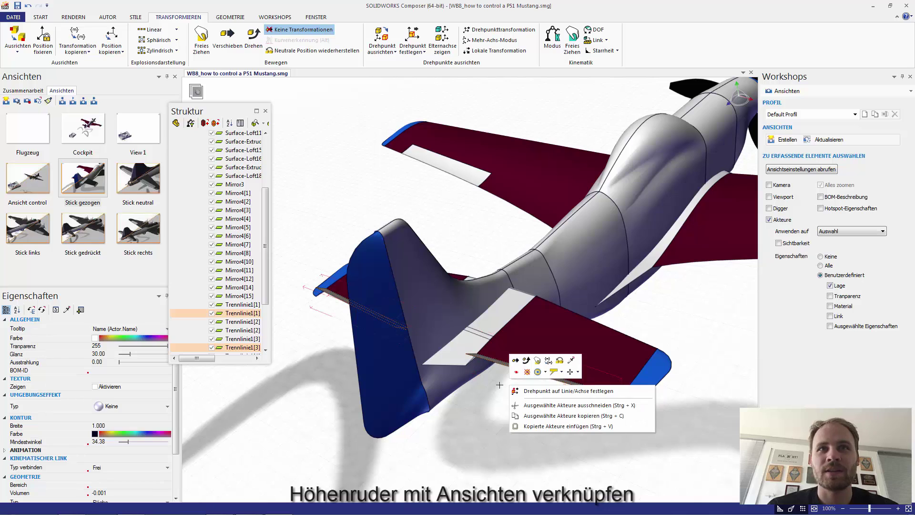
click(561, 361)
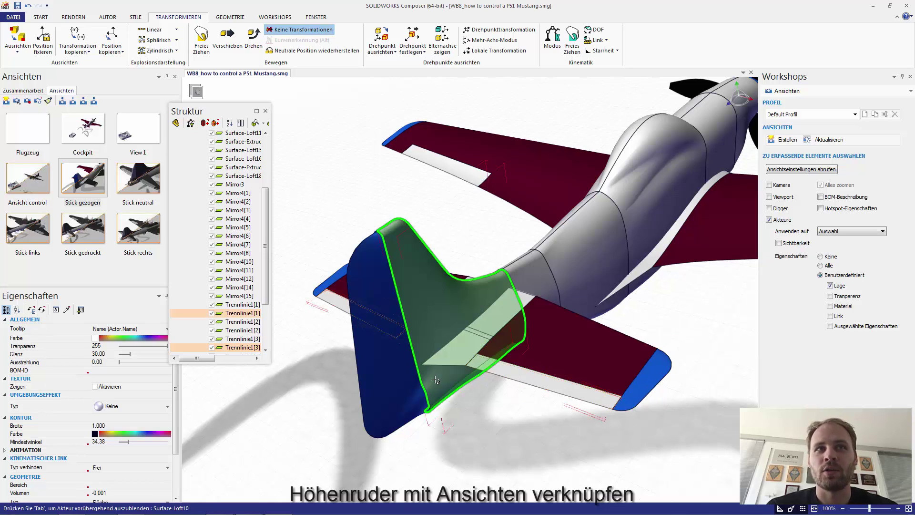
click(140, 185)
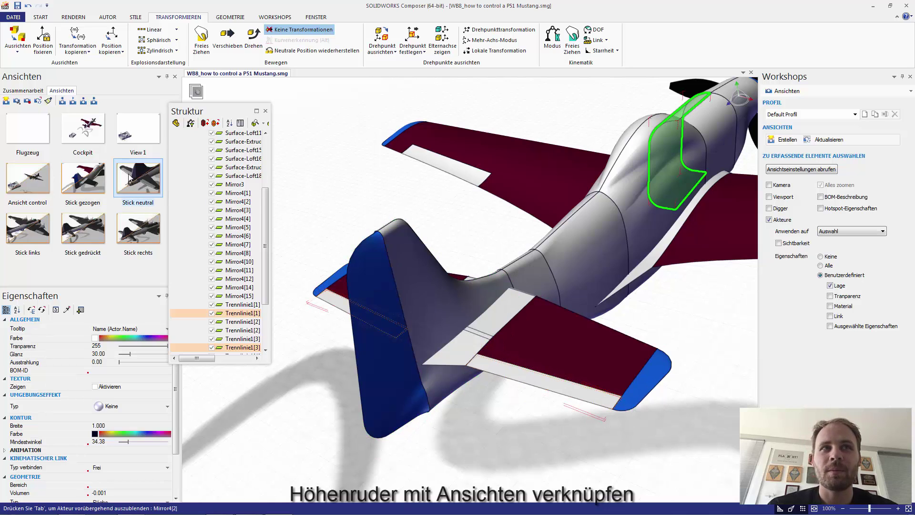
click(828, 140)
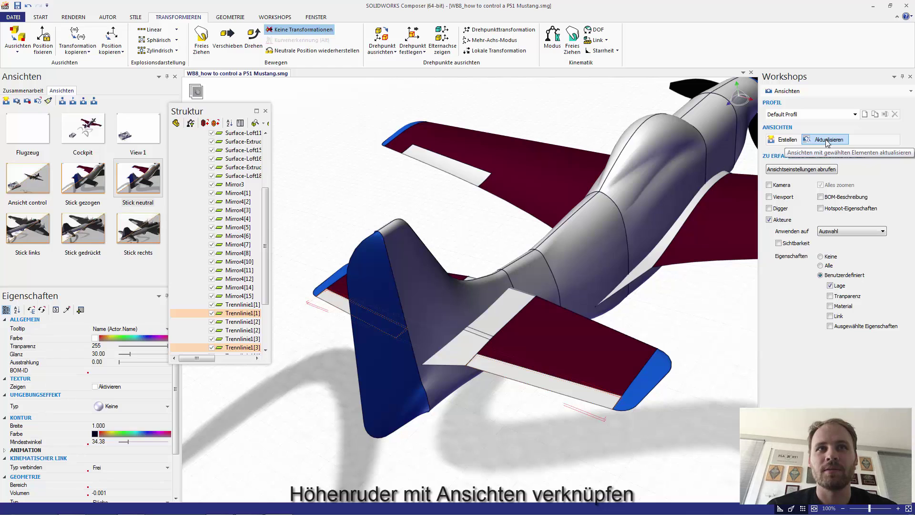
click(539, 382)
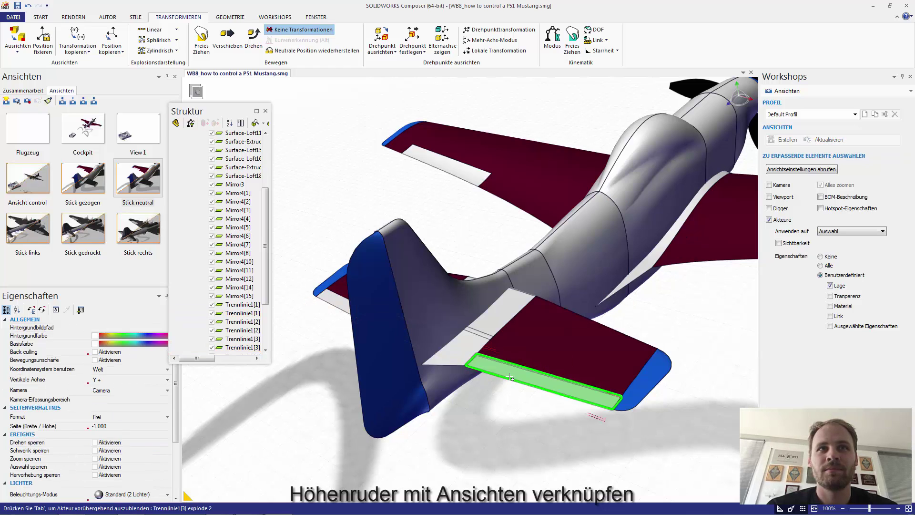
- Rotate both elevator halves the opposite way, to about -27.665°, and select them
click(254, 41)
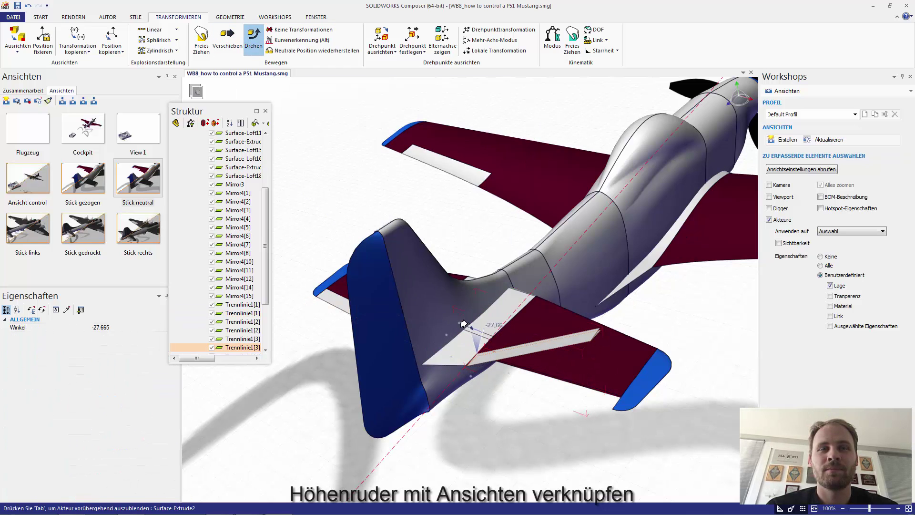
scroll(478, 331, up, 2)
drag(477, 331, 66, 331)
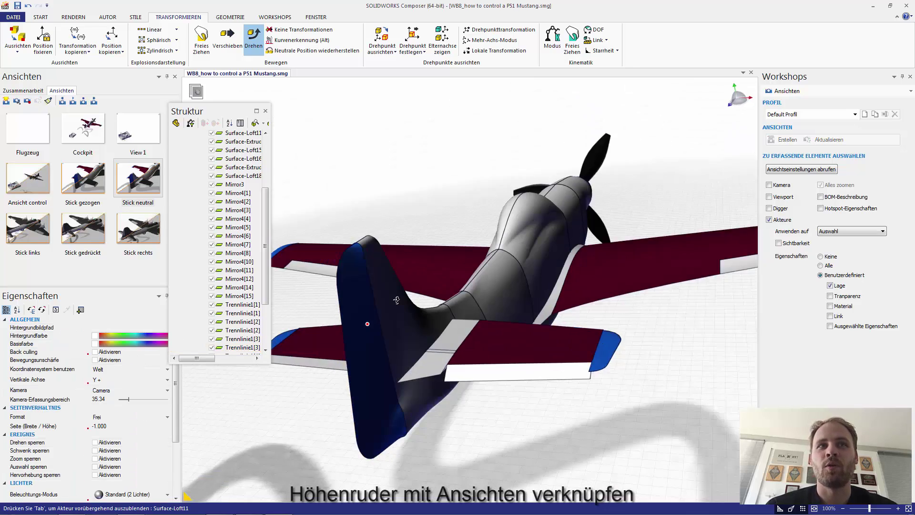
drag(286, 329, 353, 329)
click(352, 328)
middle_drag(351, 328, 343, 276)
click(343, 276)
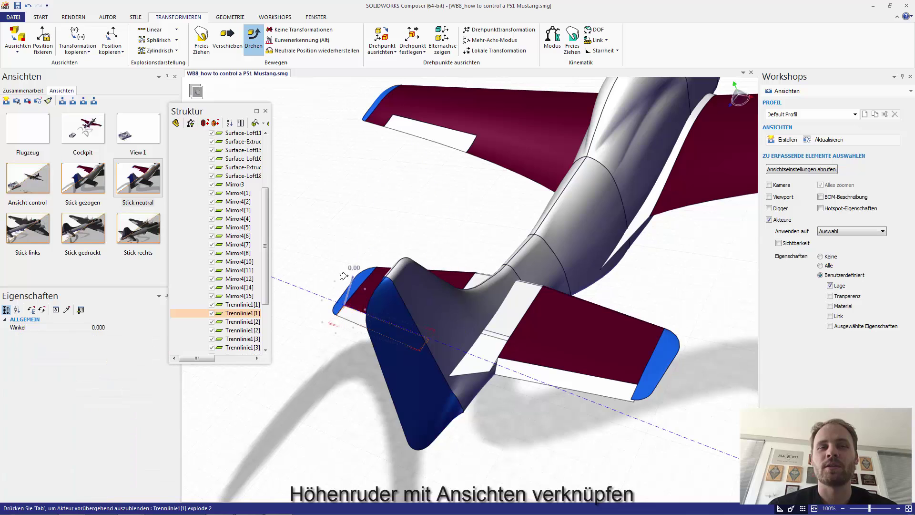
drag(337, 275, 75, 332)
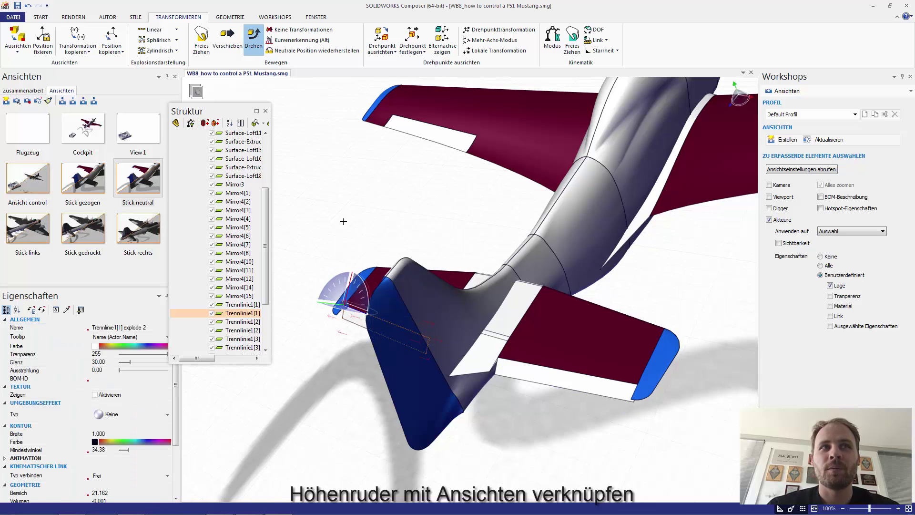
drag(343, 221, 359, 294)
ctrl+click(533, 310)
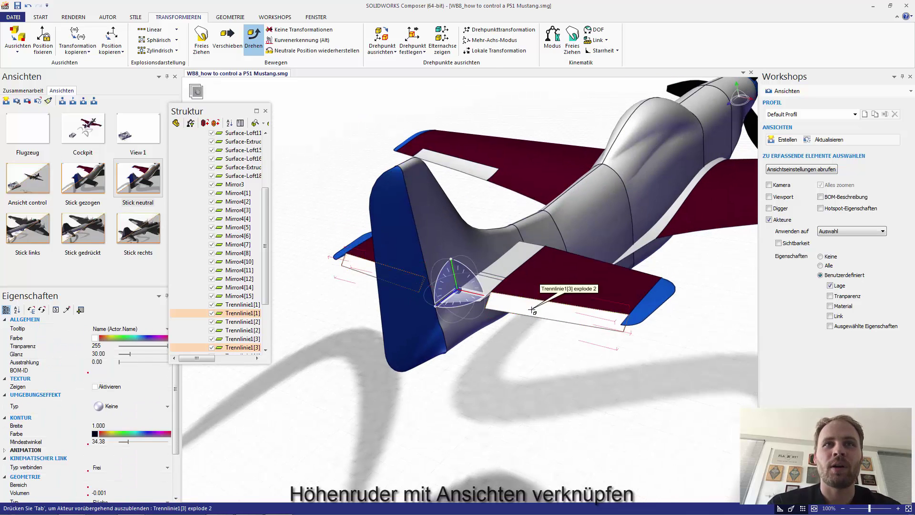
- Store the pushed elevator positions in Stick gedrückt, then check Stick gezogen and Stick neutral
click(79, 185)
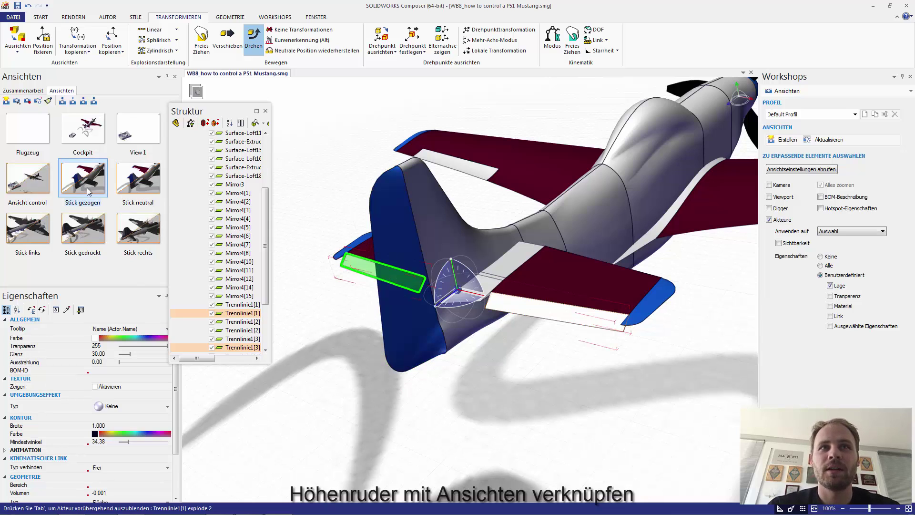
click(828, 139)
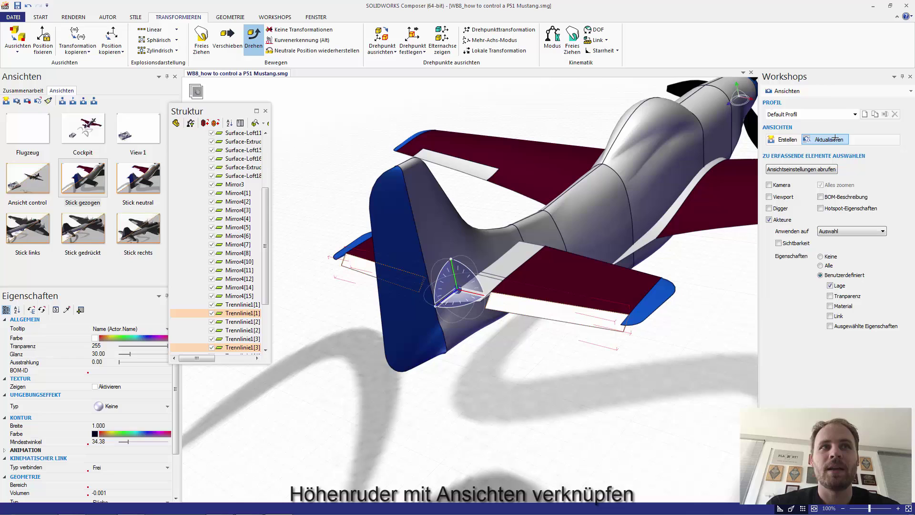
click(75, 237)
click(829, 139)
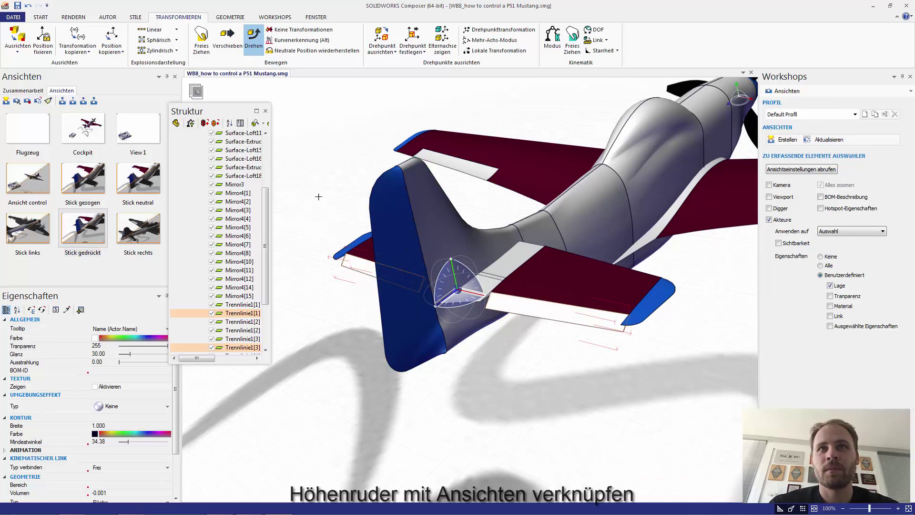
click(80, 178)
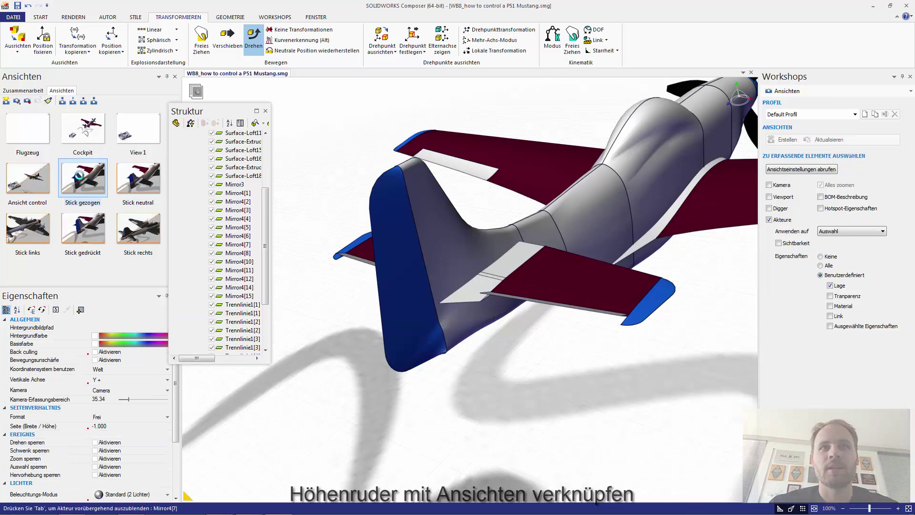
click(138, 190)
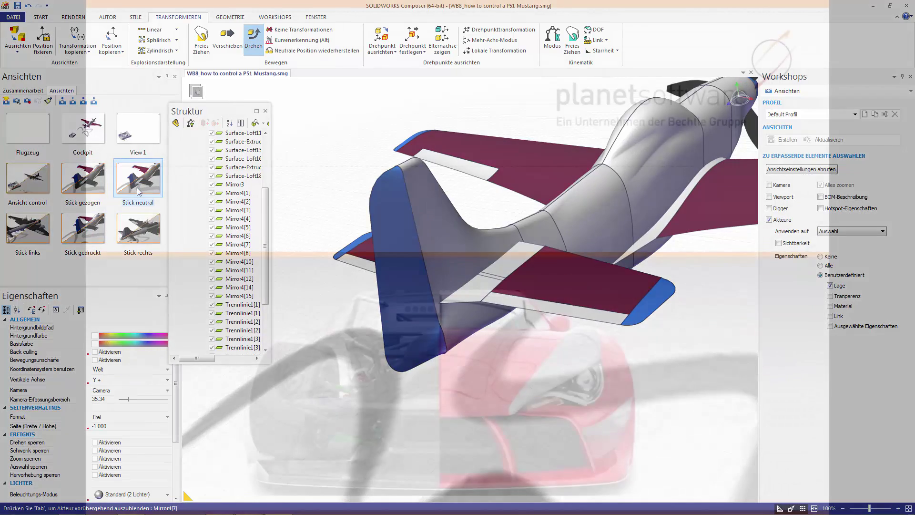